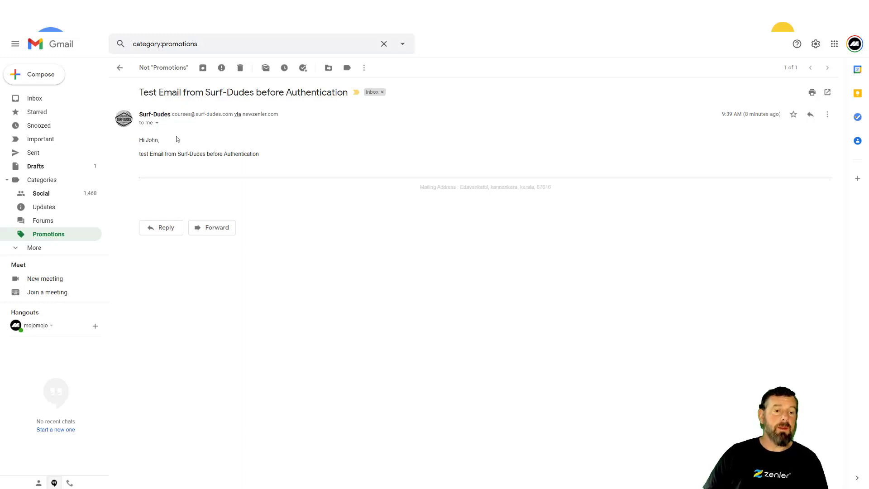
Expand the test email's sender details and highlight the signed-by domain newzenler.com
click(157, 125)
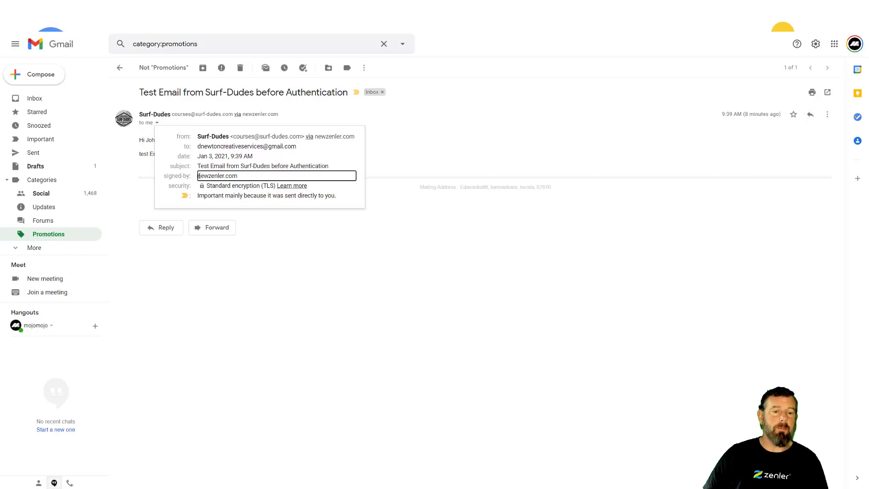
drag(198, 176, 244, 180)
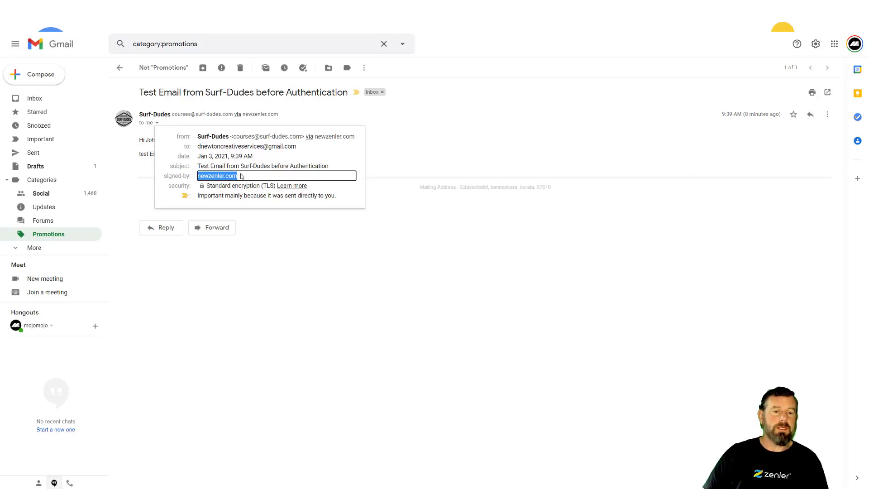
click(216, 176)
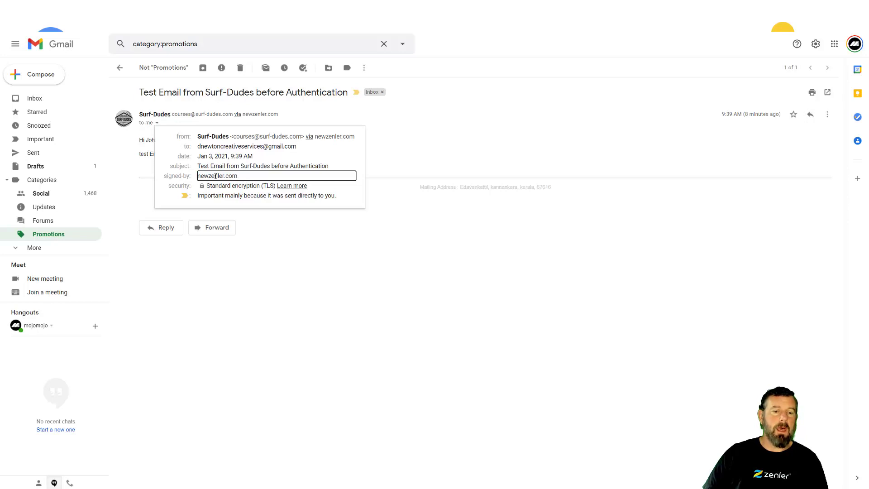
drag(198, 176, 248, 176)
click(248, 176)
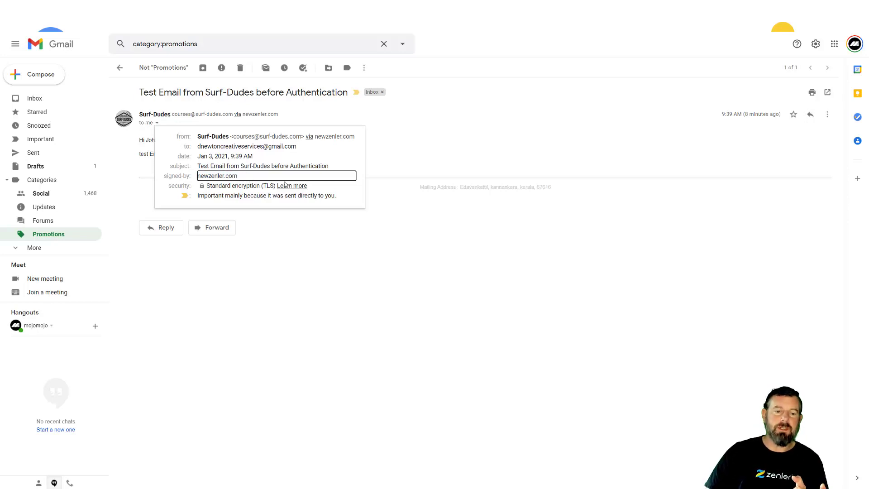
click(421, 143)
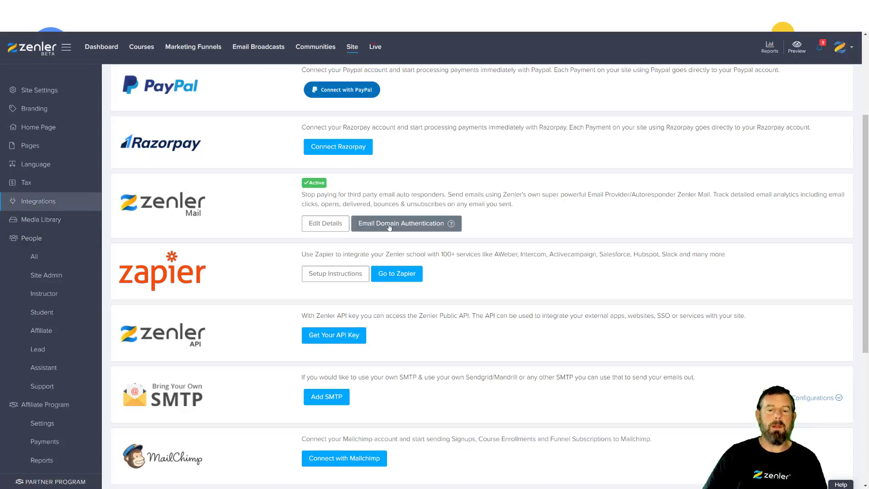
Confirm From Name 'Surf-Dudes' and a surf-dudes.com From Email in Zenler Mail's sender details, then save
click(326, 224)
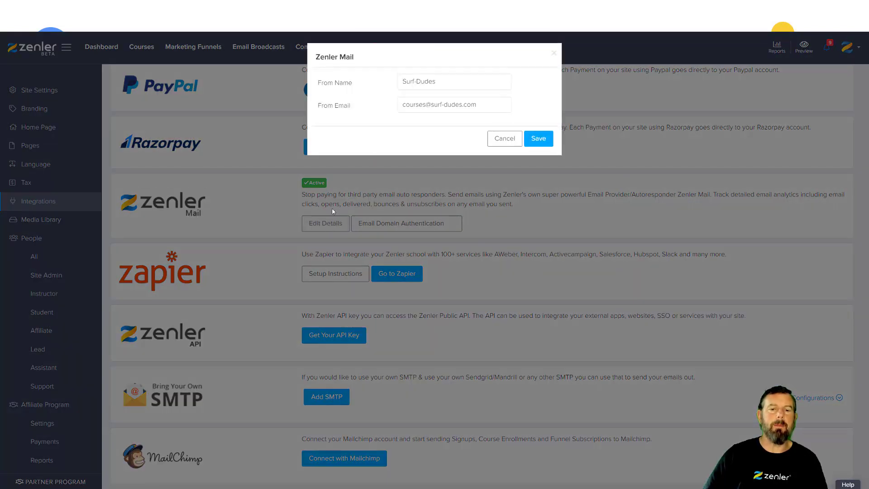
click(439, 82)
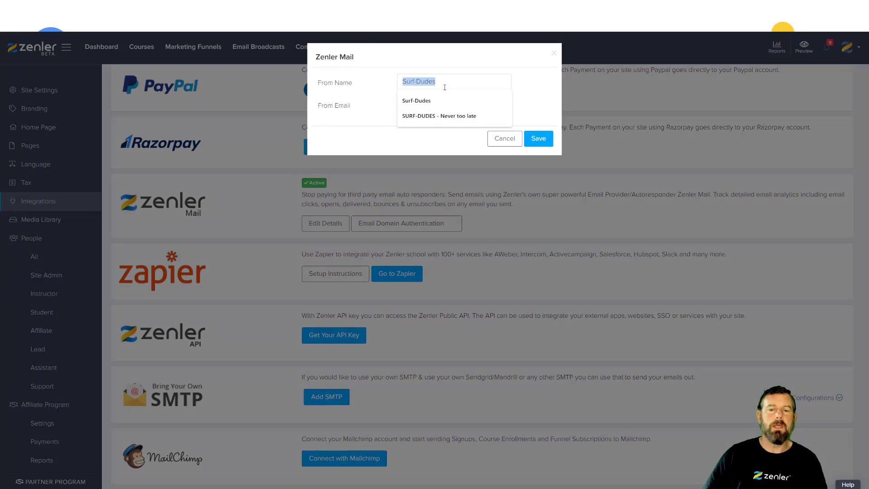
click(523, 93)
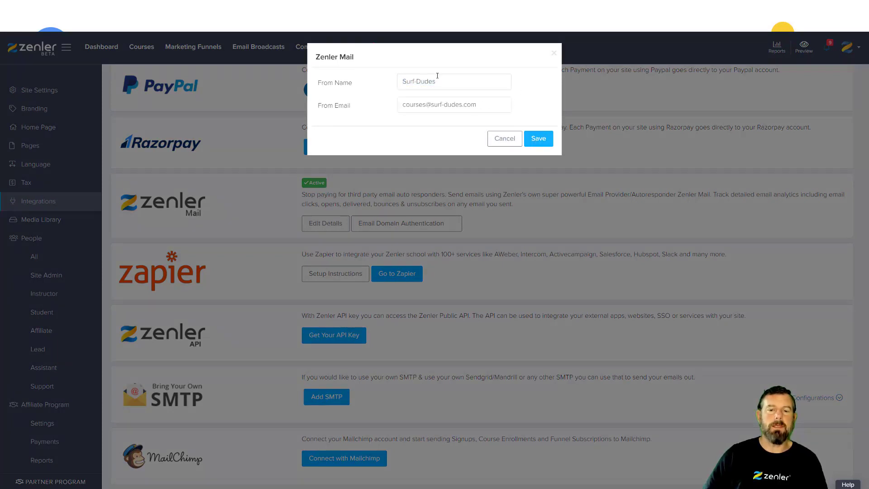
click(539, 139)
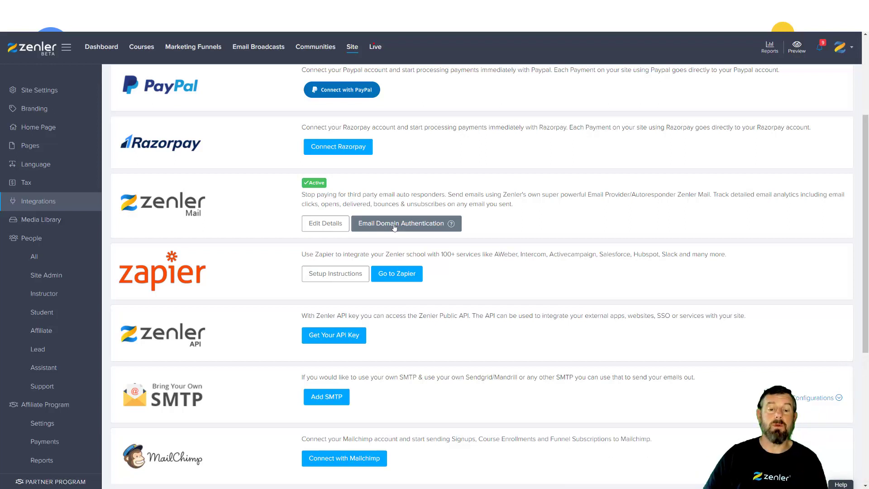
Bring up Zenler Mail's Email Domain Authentication dialog from its card on Integrations
click(394, 227)
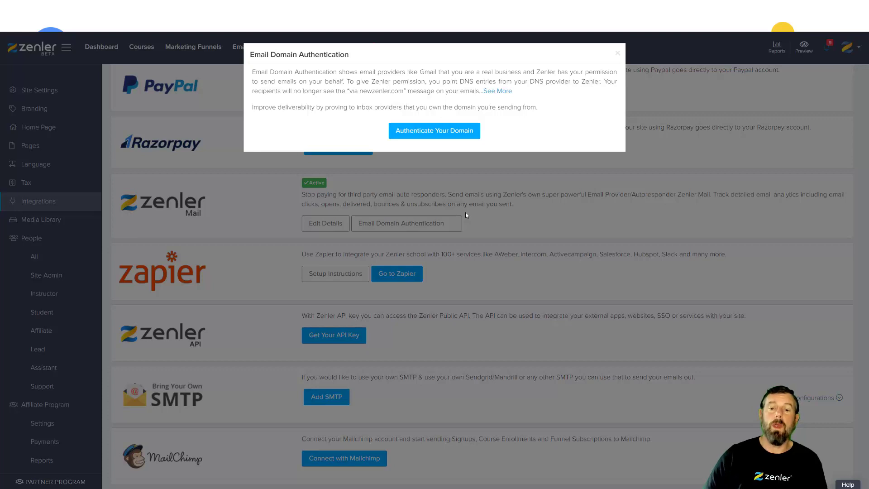
Expand the authentication text with See More to reveal the sender reputation paragraphs
click(501, 92)
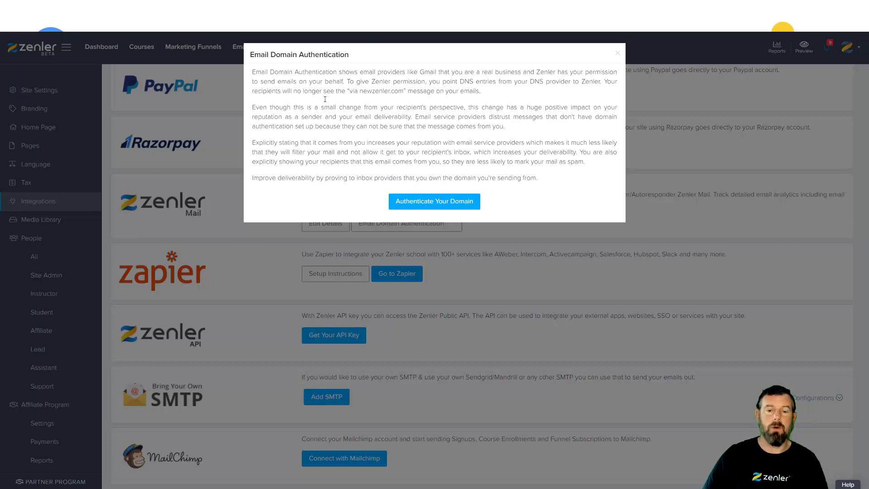
Submit surf-dudes.com as the domain to authenticate, keeping 'Use automated security' ticked
click(421, 205)
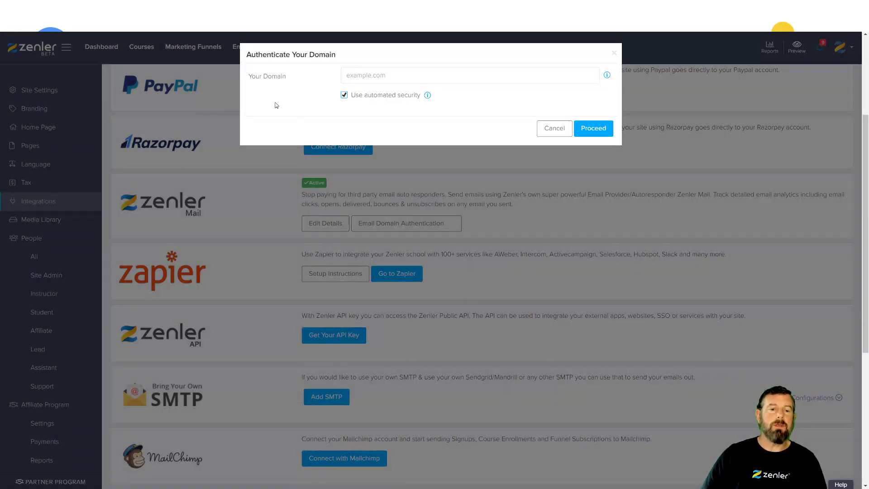
click(357, 75)
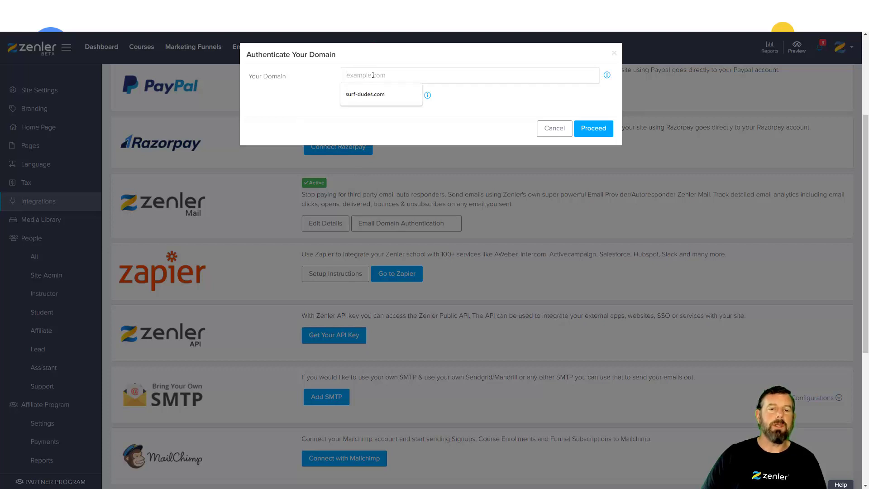
click(374, 94)
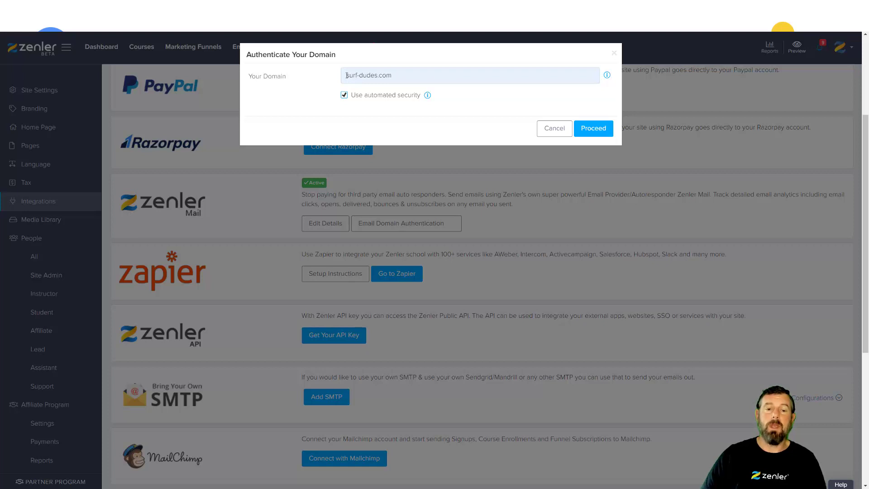
drag(346, 76, 392, 75)
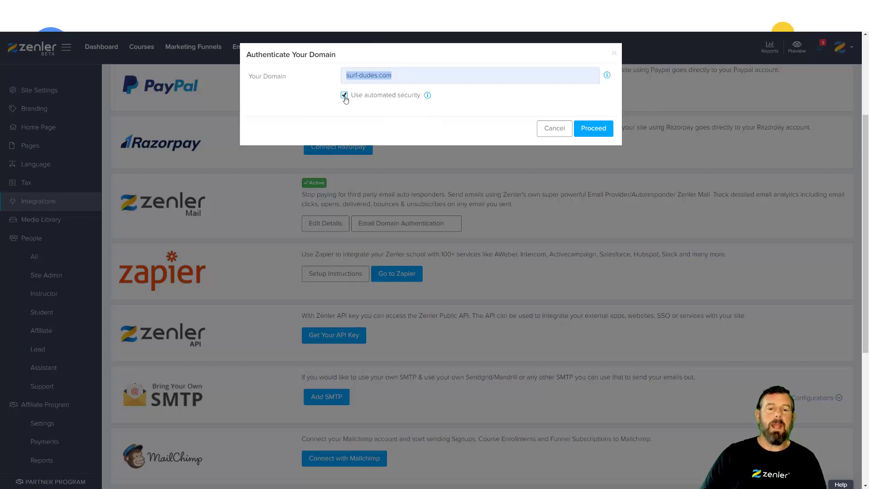
click(428, 96)
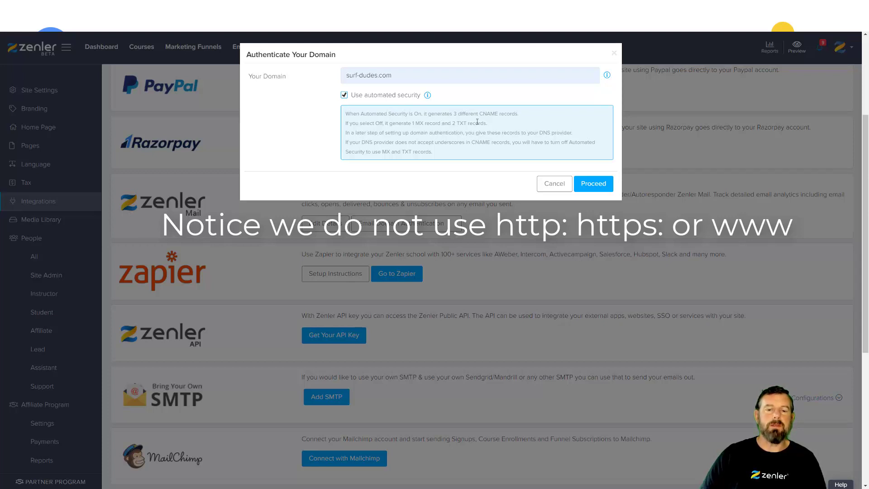
click(428, 96)
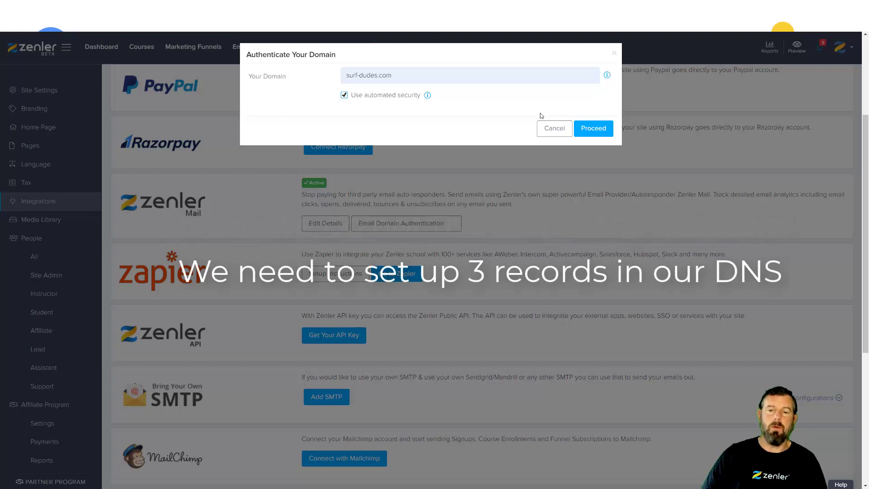
click(590, 132)
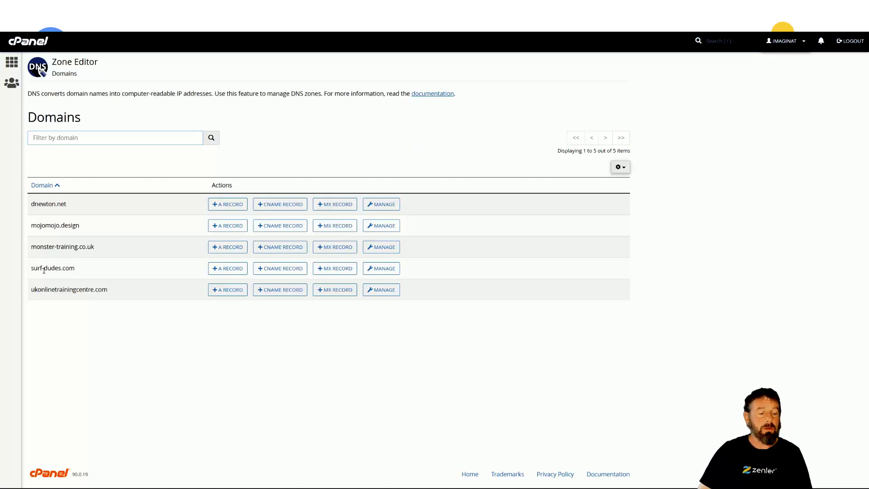
Start a CNAME record for surf-dudes.com with Zenler's first host name, em5365, as its Name
drag(36, 269, 76, 270)
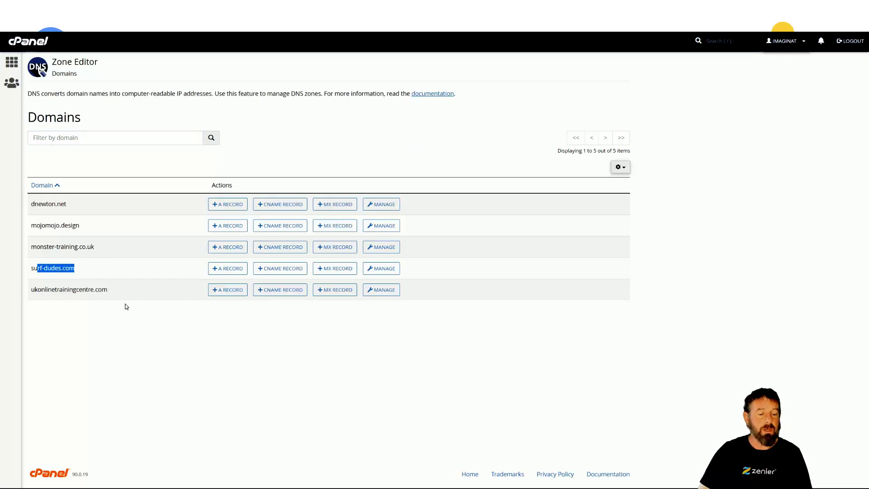
click(285, 271)
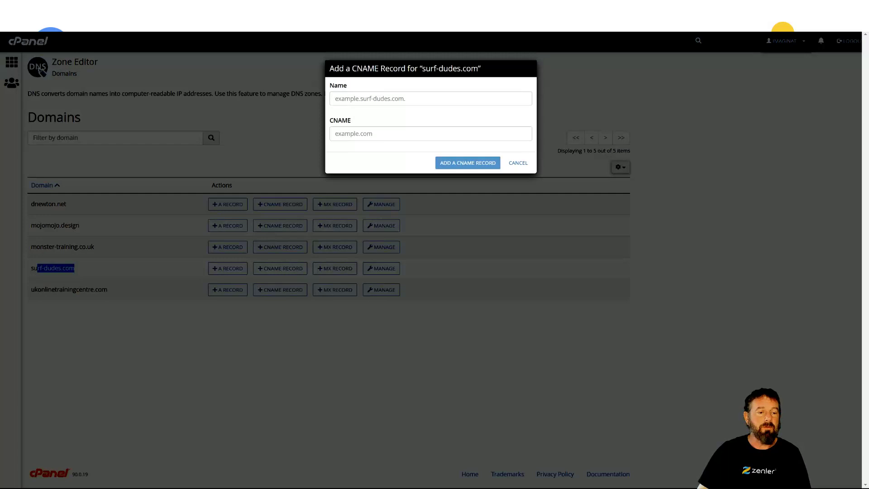
key(ctrl+Tab)
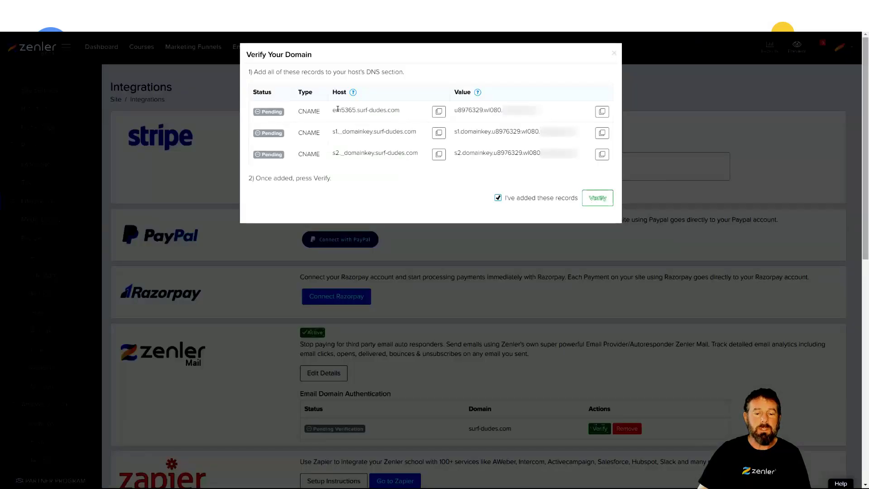
drag(337, 109, 398, 110)
click(438, 112)
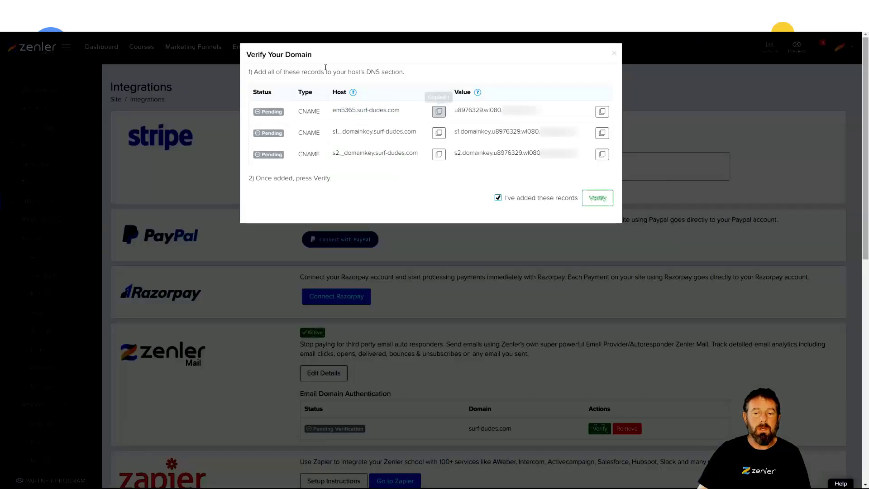
key(ctrl+Tab)
click(362, 98)
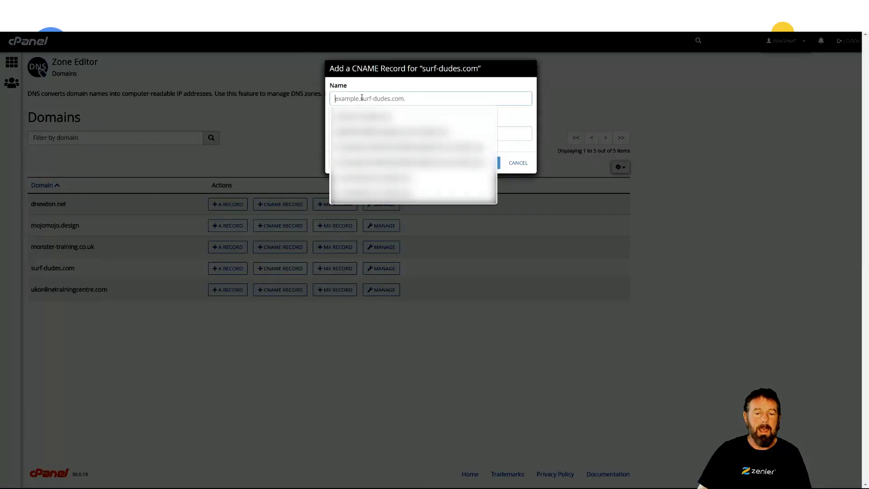
key(ctrl+v)
key(Escape)
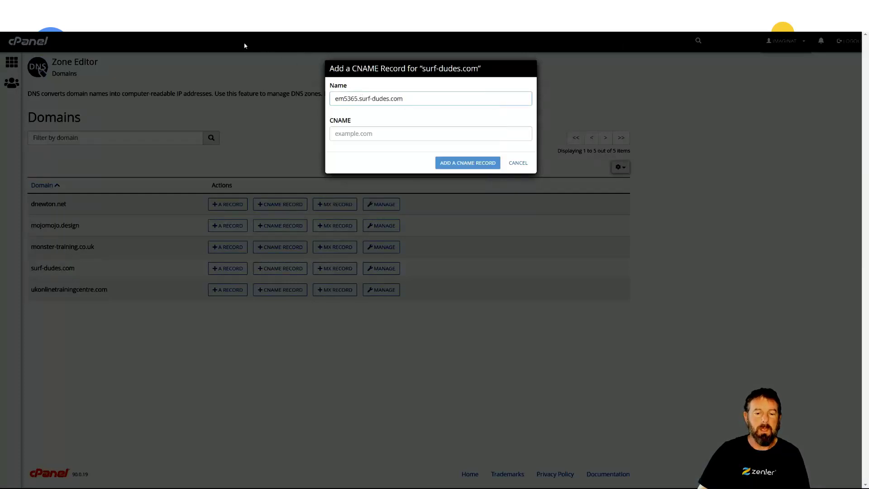
Paste Zenler's first record value as the CNAME target and add the em5365 record
key(ctrl+Tab)
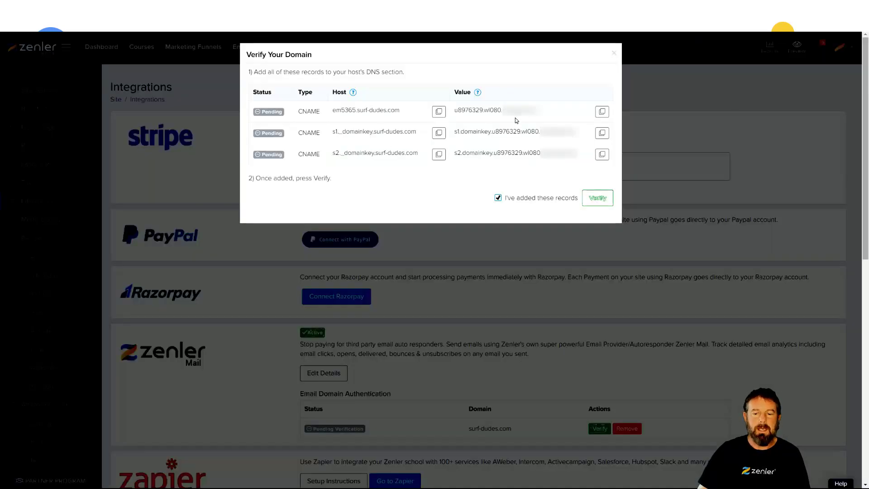
click(602, 111)
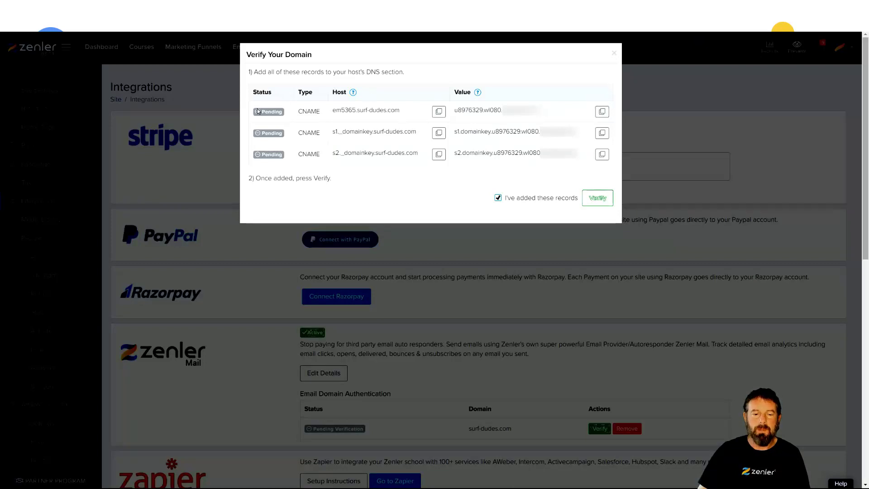
click(603, 112)
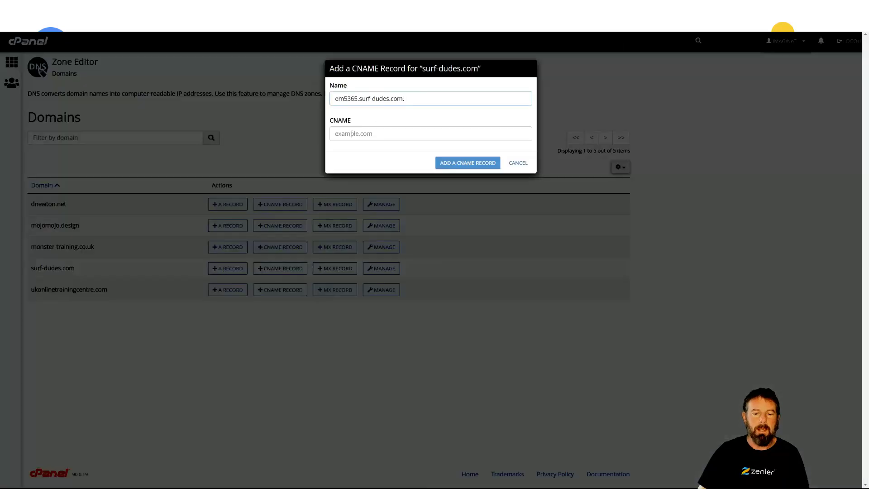
click(357, 133)
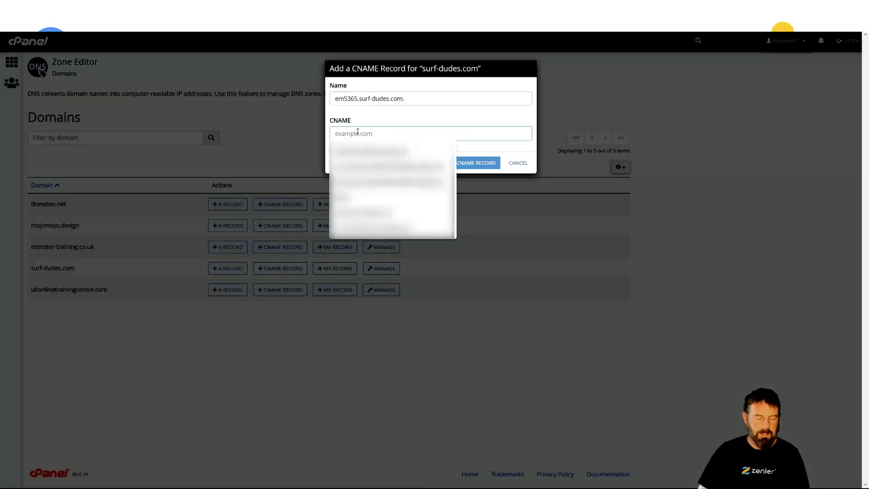
key(ctrl+v)
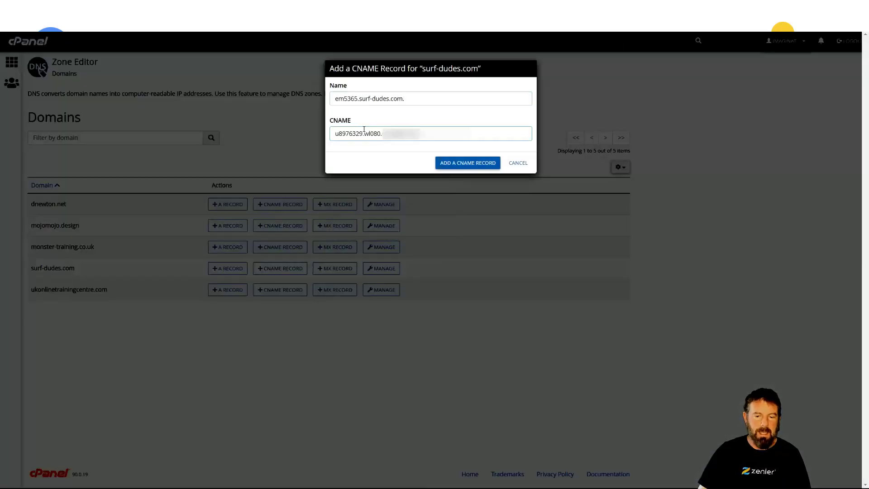
click(464, 164)
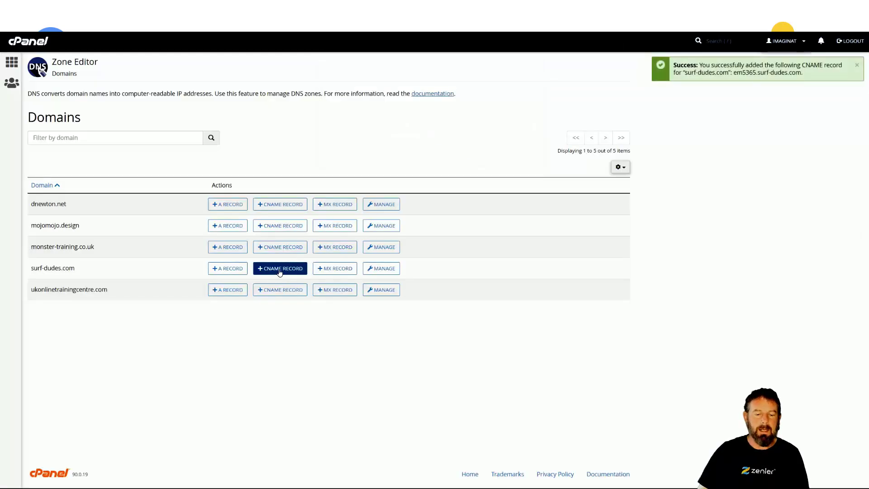
Add the s1._domainkey.surf-dudes.com CNAME record with the host and value Zenler lists
click(285, 269)
key(ctrl+Tab)
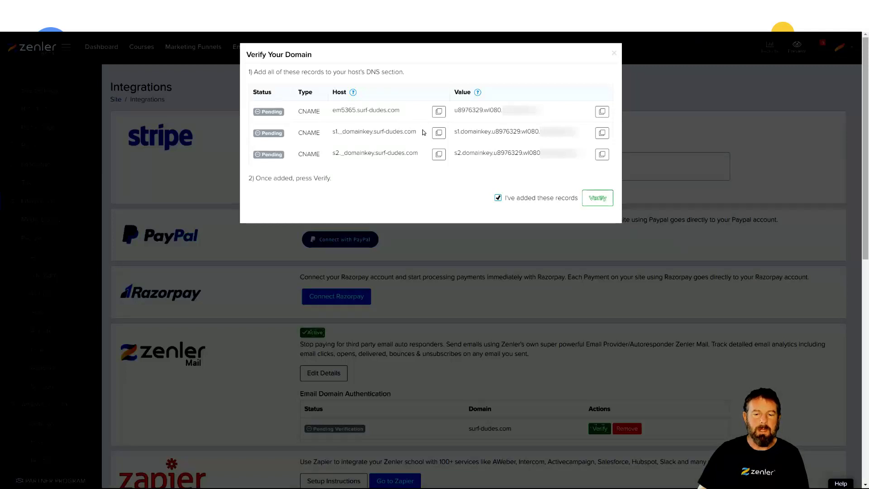
click(438, 132)
key(ctrl+Tab)
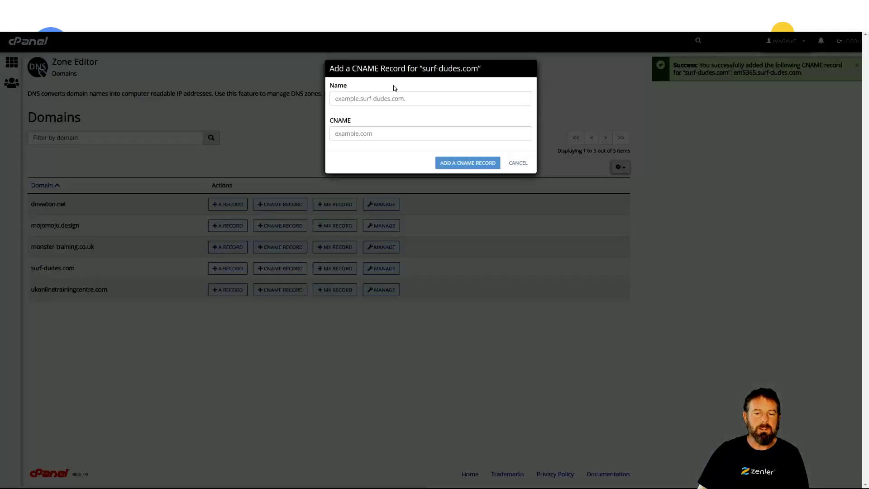
click(371, 98)
key(ctrl+v)
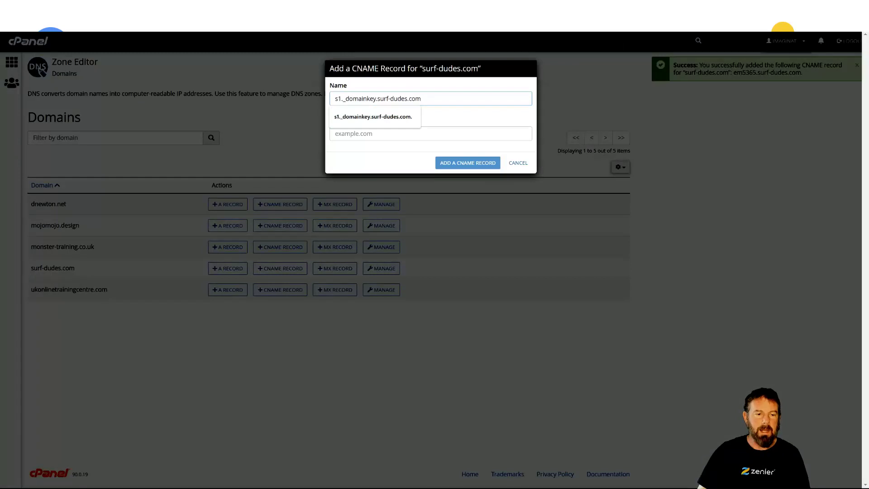
click(489, 320)
key(ctrl+Tab)
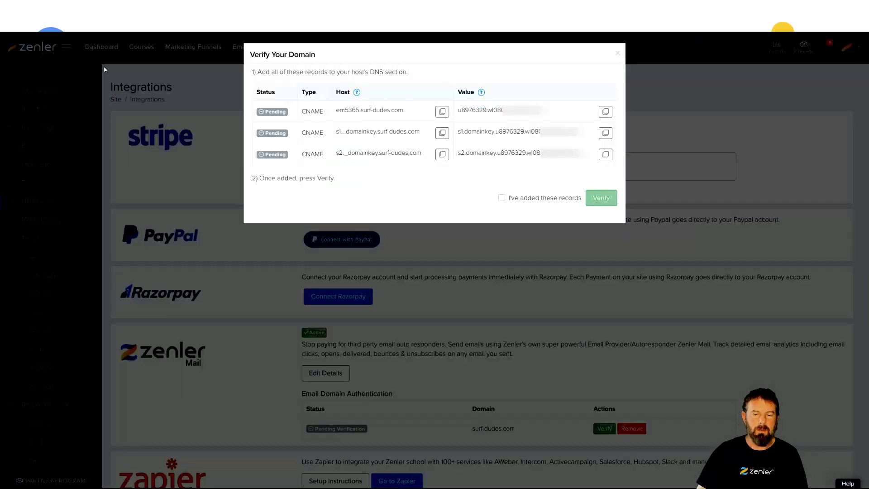
click(606, 133)
click(288, 32)
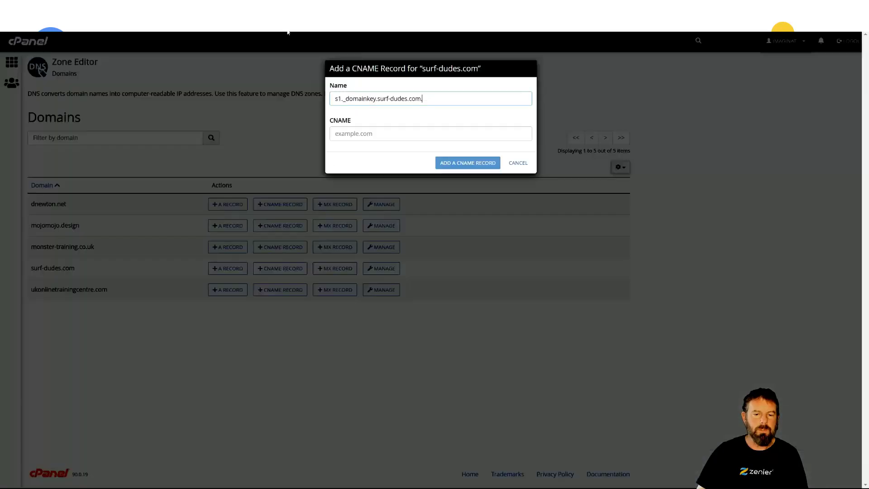
click(387, 133)
key(ctrl+v)
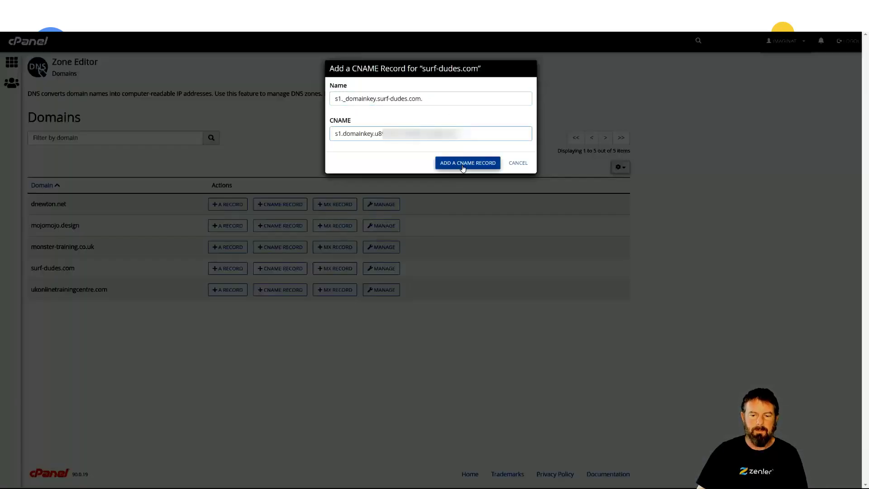
click(467, 162)
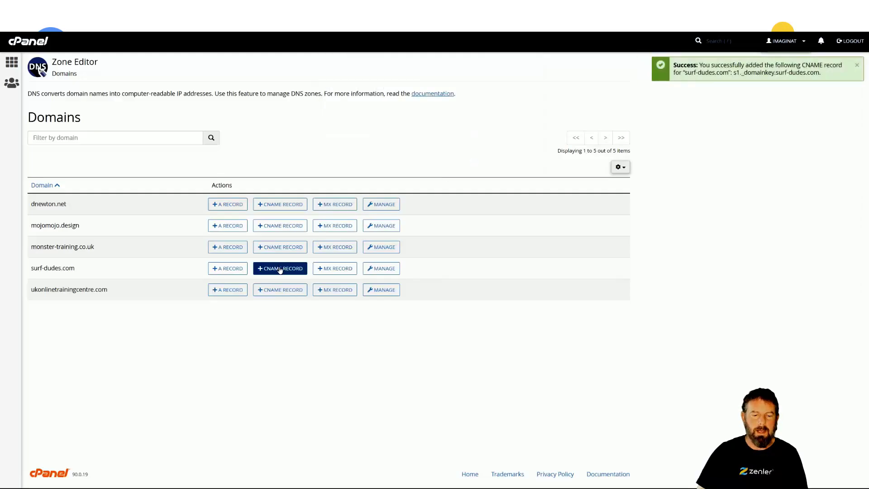
Add the s2._domainkey.surf-dudes.com CNAME record with the host and value Zenler lists
click(280, 269)
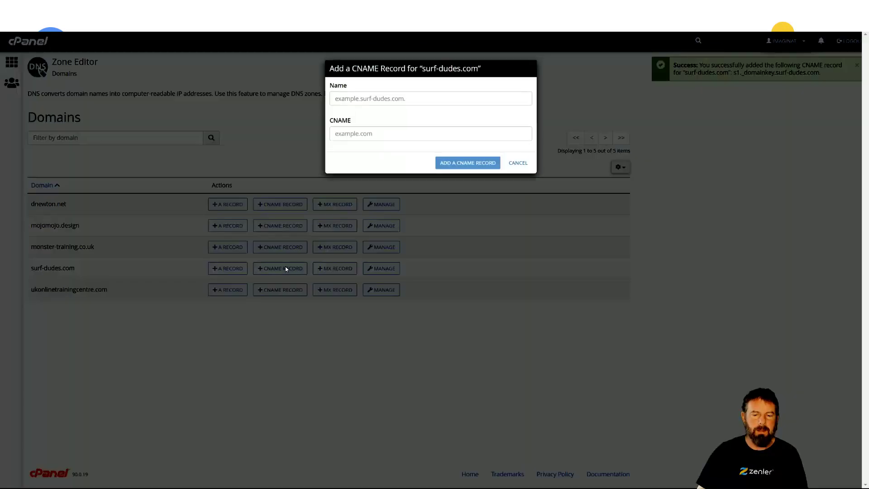
click(167, 38)
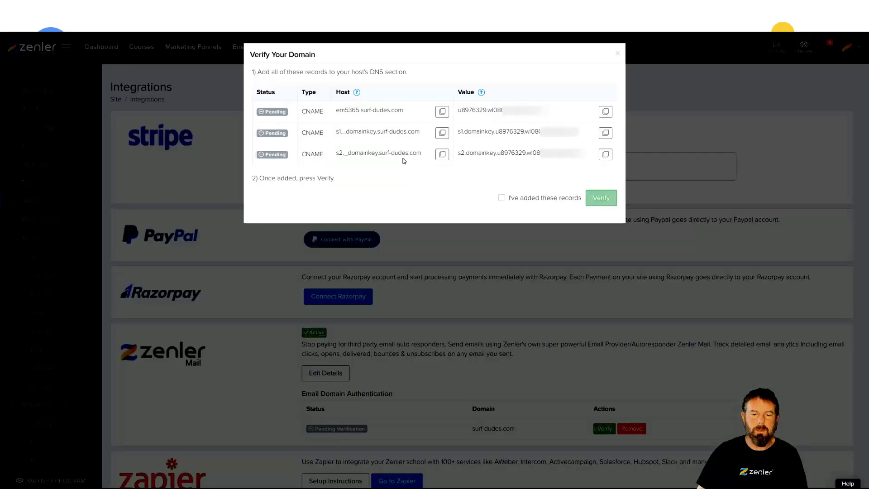
click(441, 154)
key(ctrl+Tab)
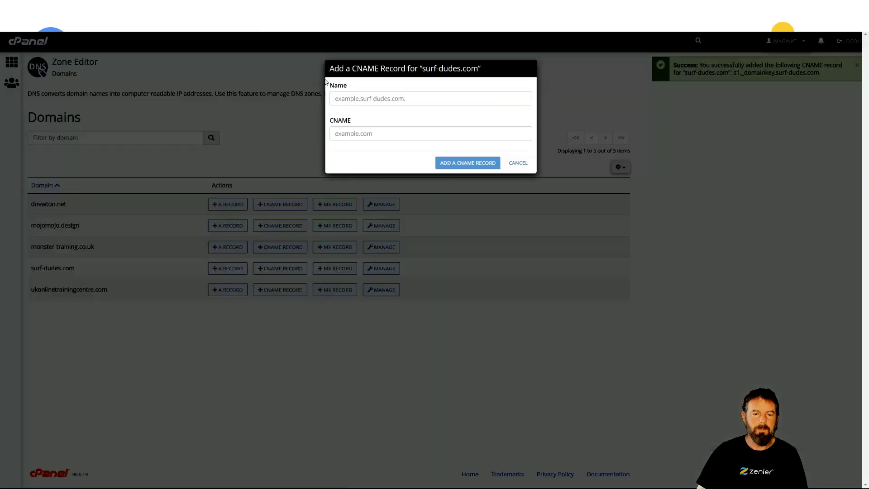
click(369, 99)
key(ctrl+v)
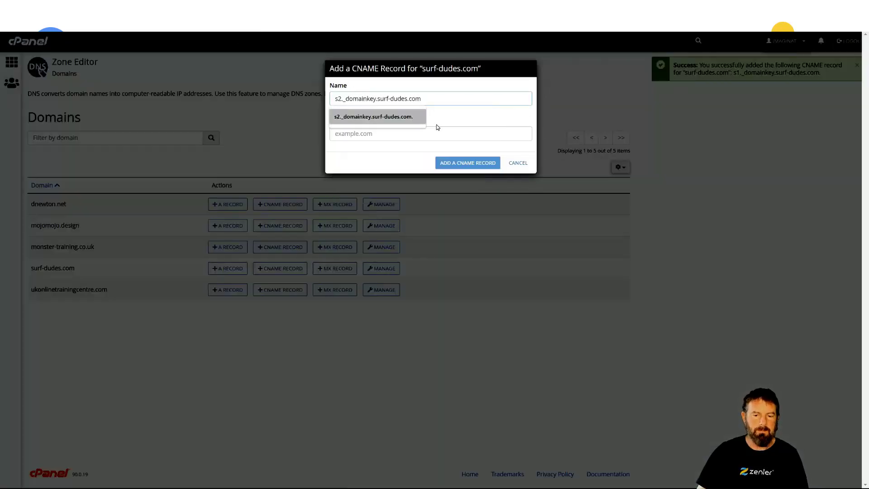
key(ctrl+Tab)
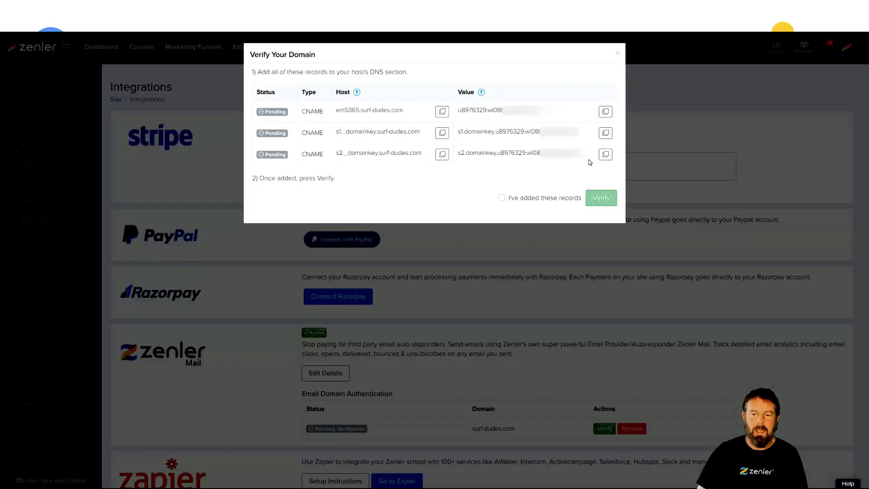
click(604, 154)
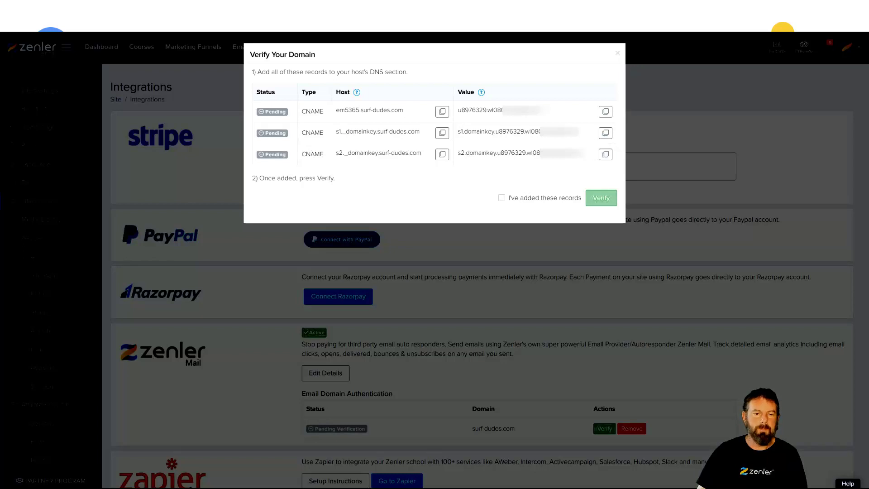
key(ctrl+Tab)
click(355, 133)
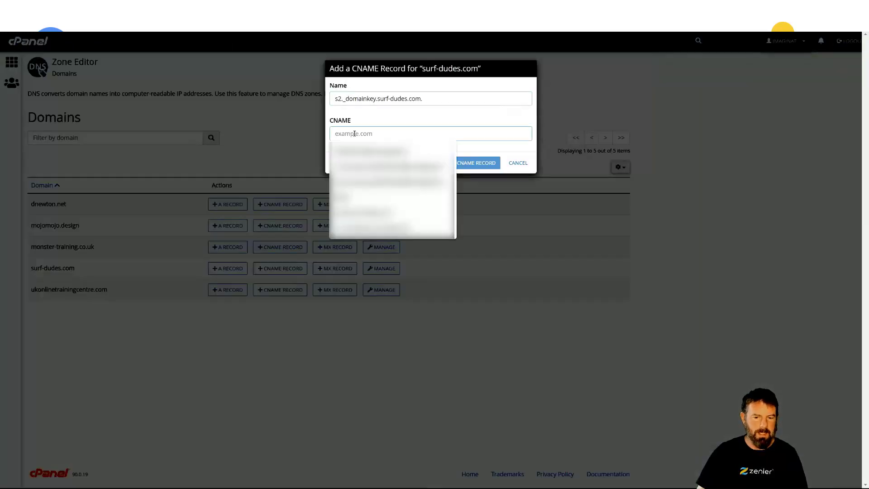
key(ctrl+v)
click(469, 161)
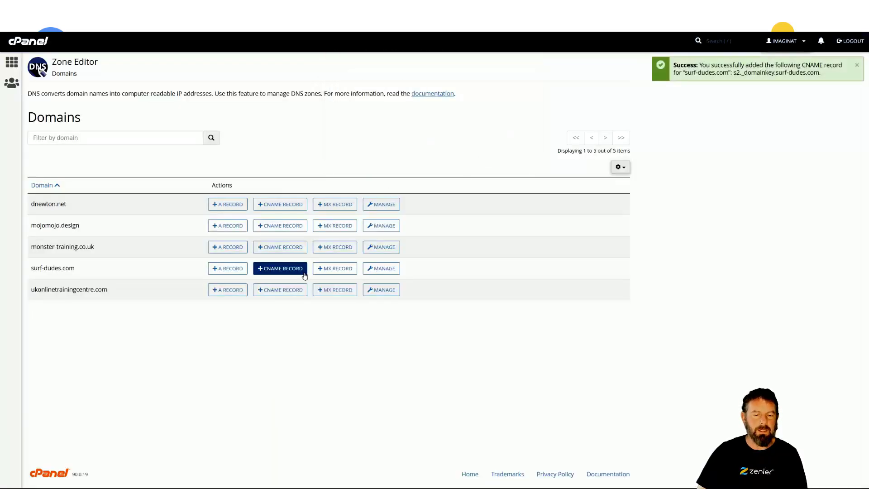
Review surf-dudes.com's zone records for the em5365, s1 and s2 CNAMEs, then return to Zenler
click(381, 269)
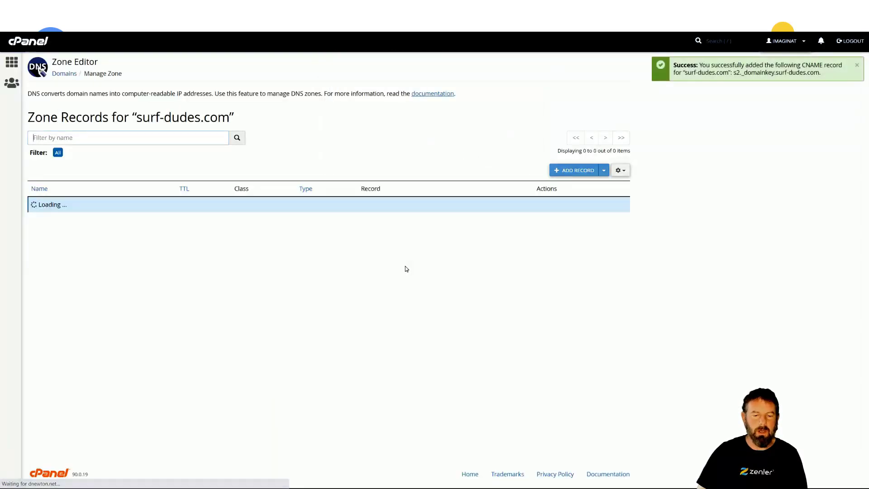
scroll(507, 284, down, 5)
scroll(508, 284, down, 5)
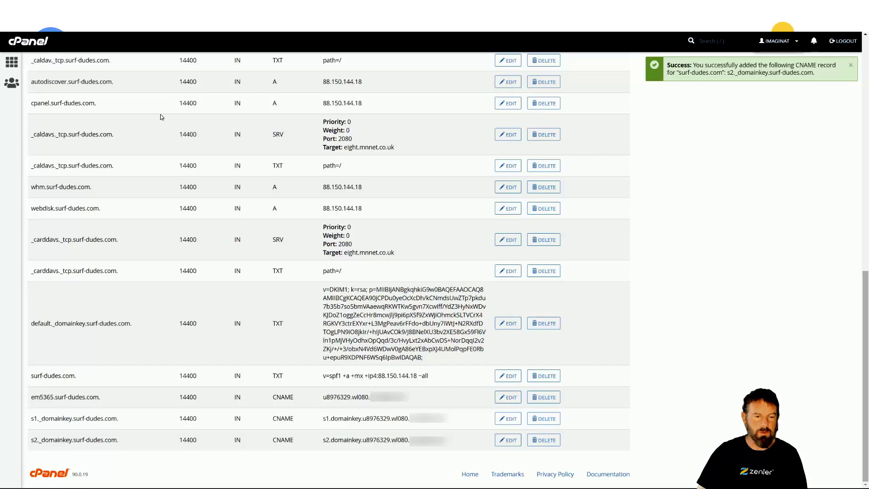
key(ctrl+Tab)
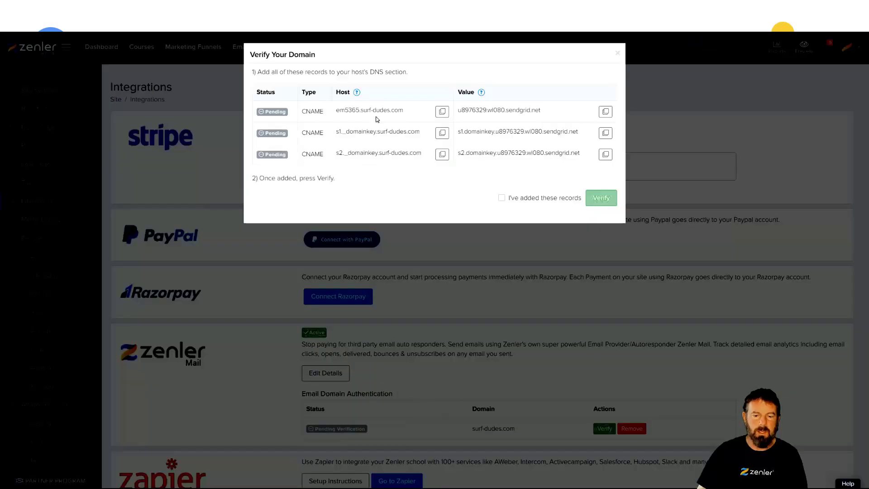
Confirm the three DNS records were added and verify the surf-dudes.com domain
click(501, 199)
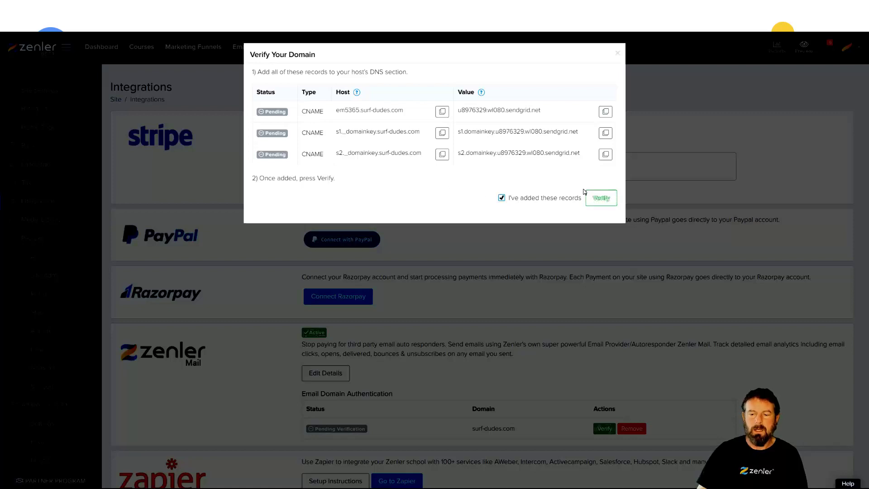
click(602, 199)
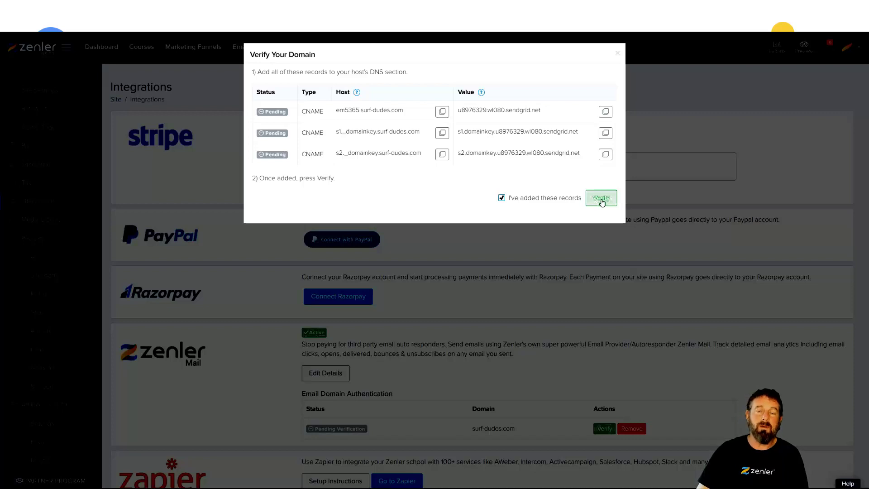
click(602, 201)
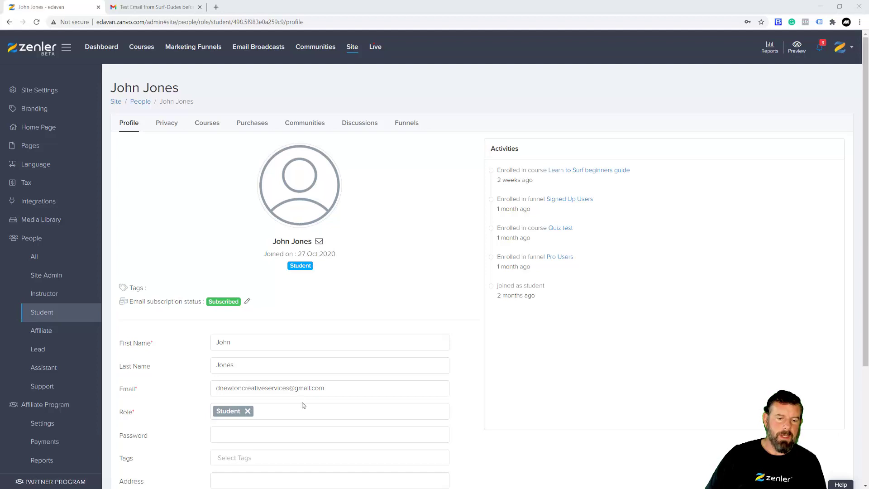
Start an email to the student reading 'Test from Authenticated domain Email', correcting its spelling
drag(327, 386, 216, 388)
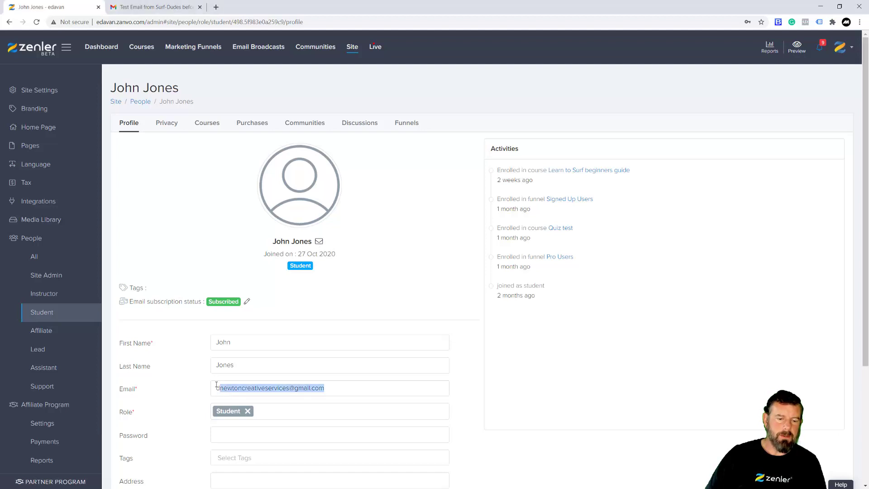
click(318, 242)
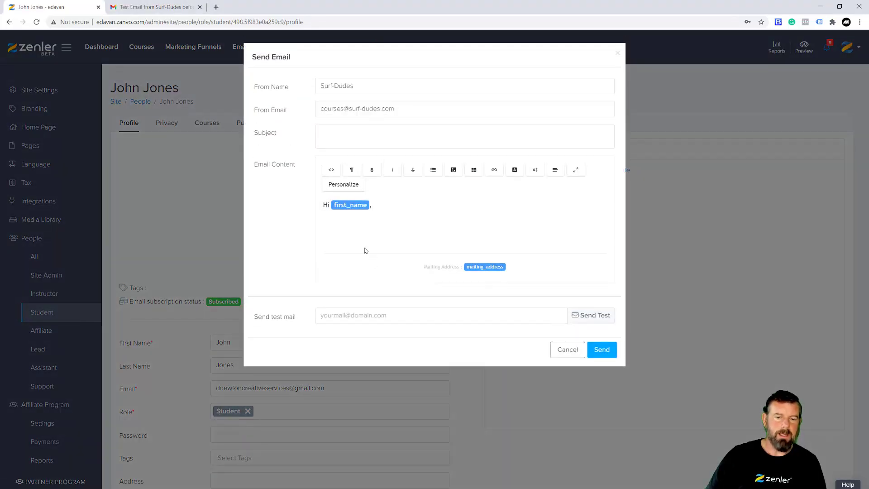
click(347, 218)
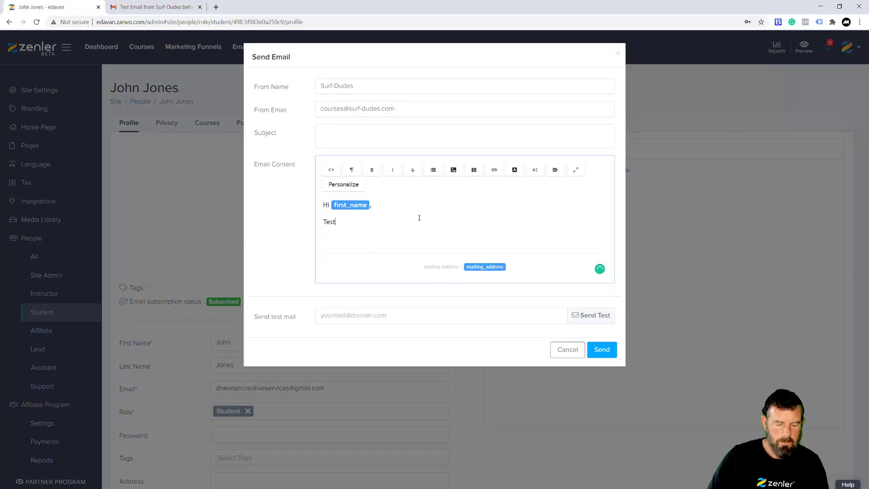
text(Testf)
key(BackSpace)
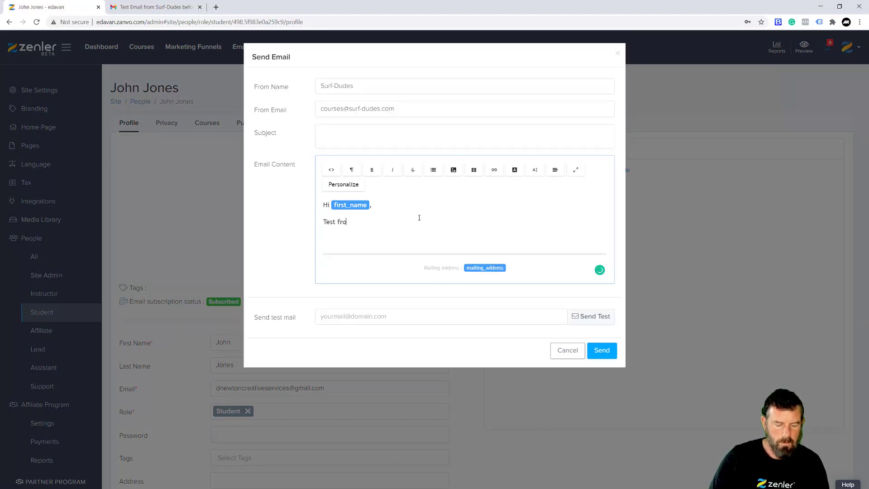
text(from Authe)
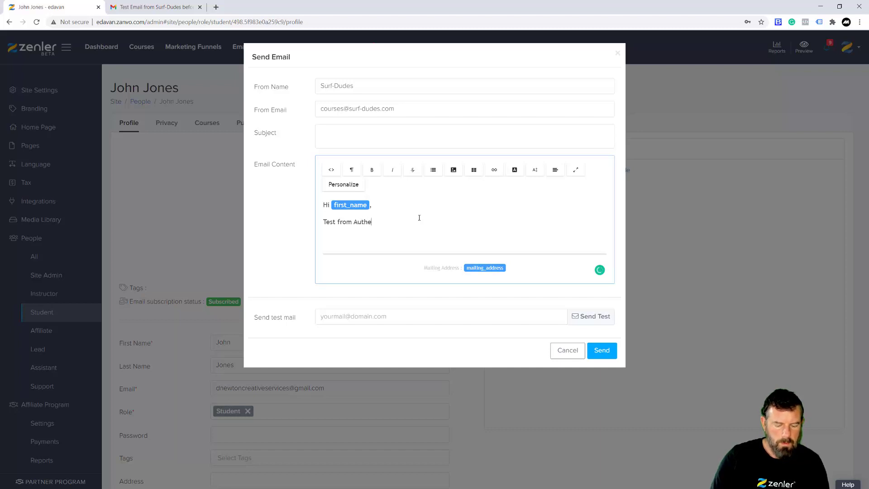
text(nitca)
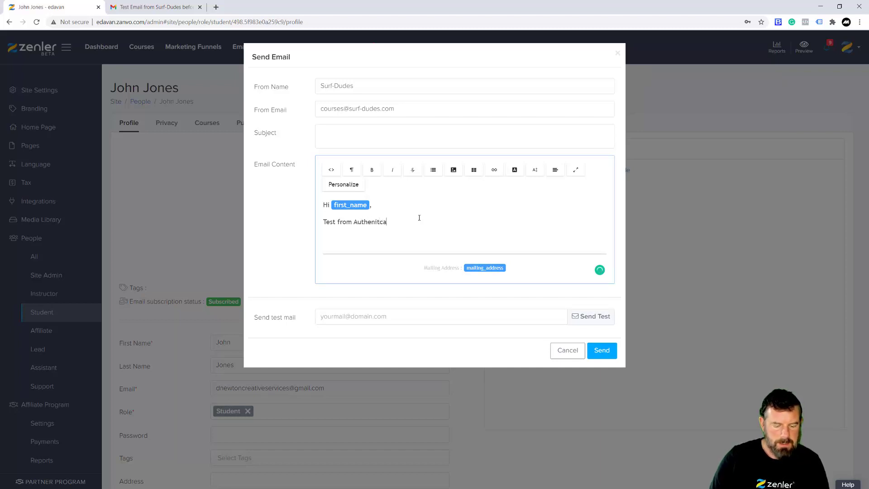
text(ted domai)
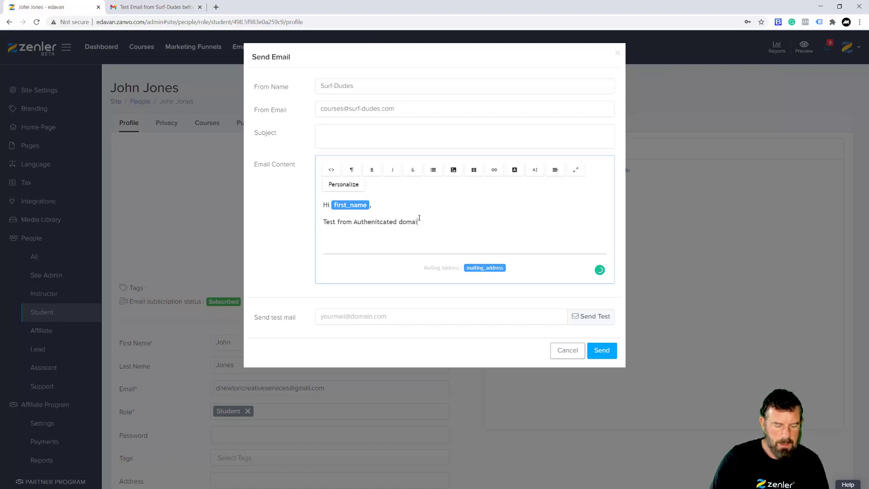
text(n Email)
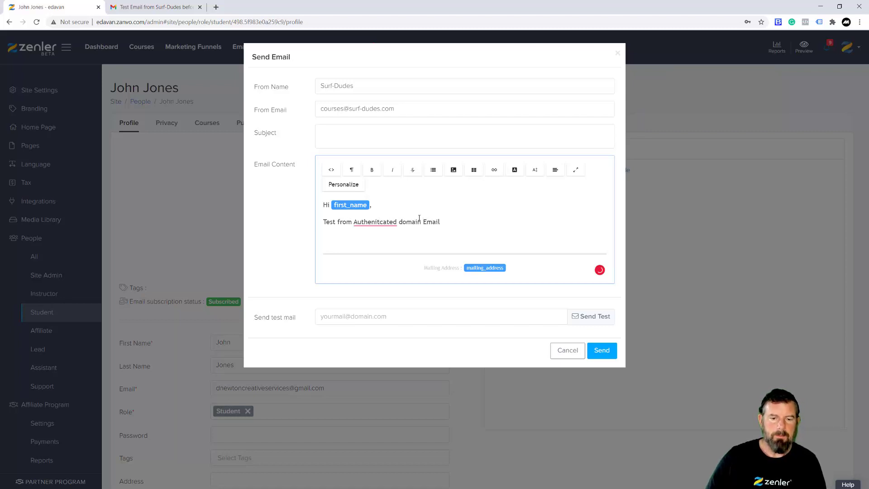
click(365, 224)
click(375, 237)
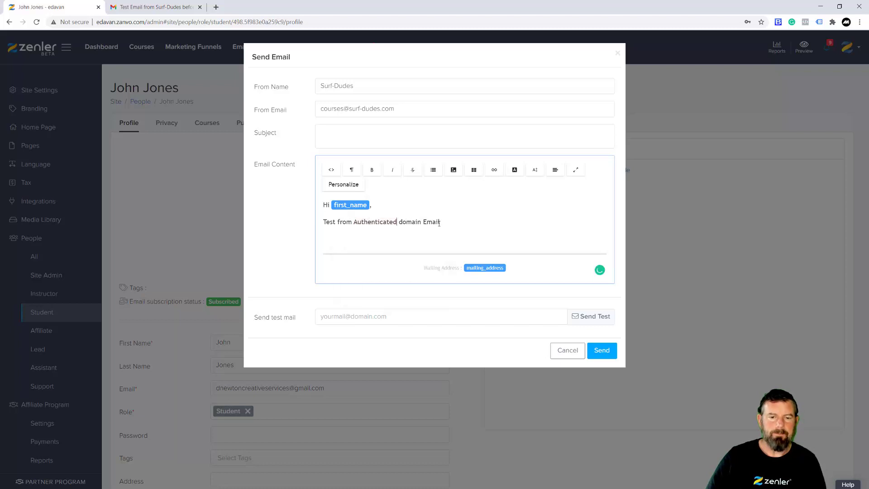
Give the email the subject 'Authenticated email', fix its spelling, and send it
click(330, 133)
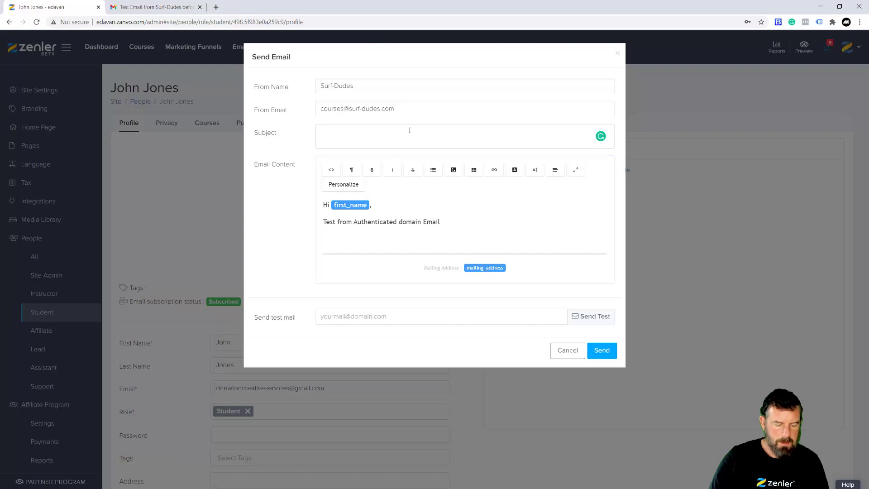
text(Autent)
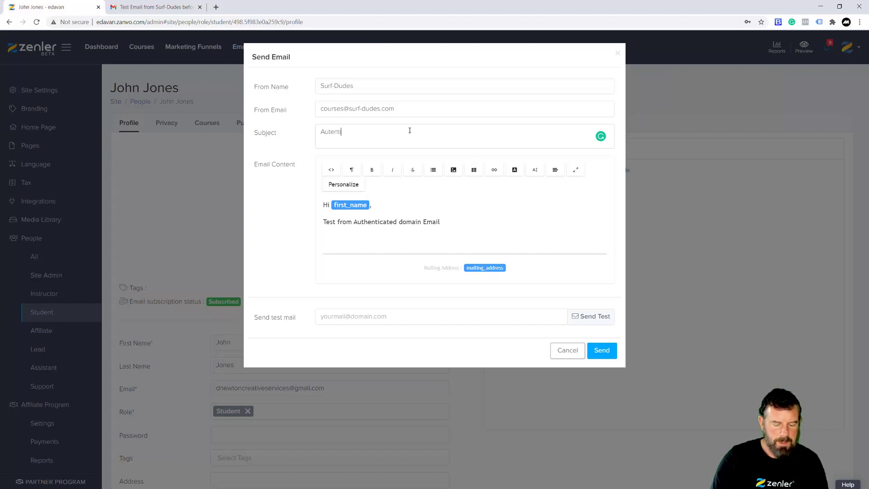
text(icated )
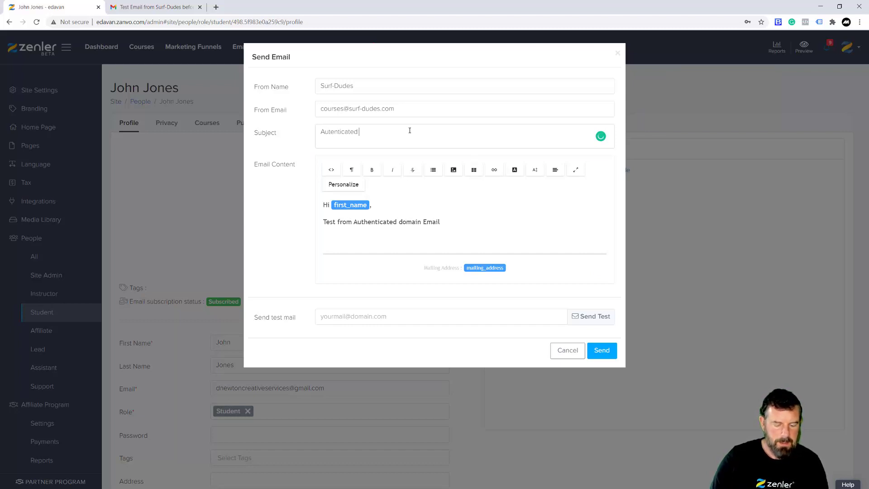
text(email)
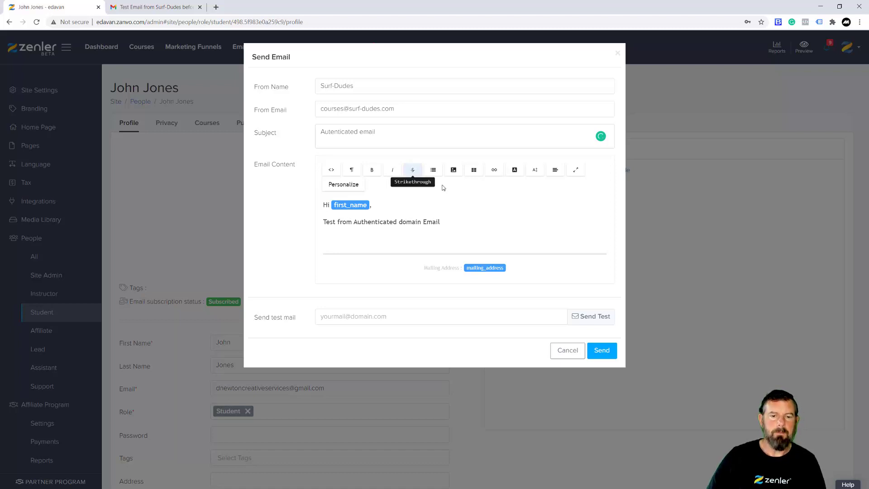
click(334, 131)
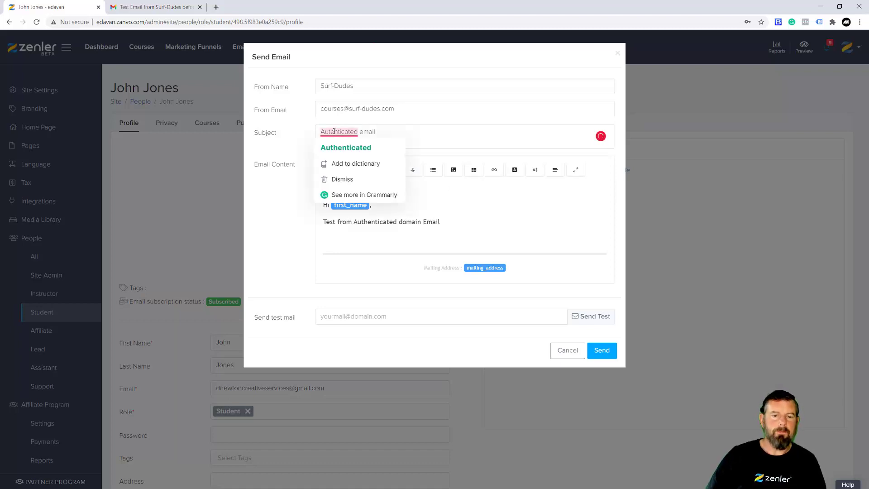
click(345, 148)
click(483, 218)
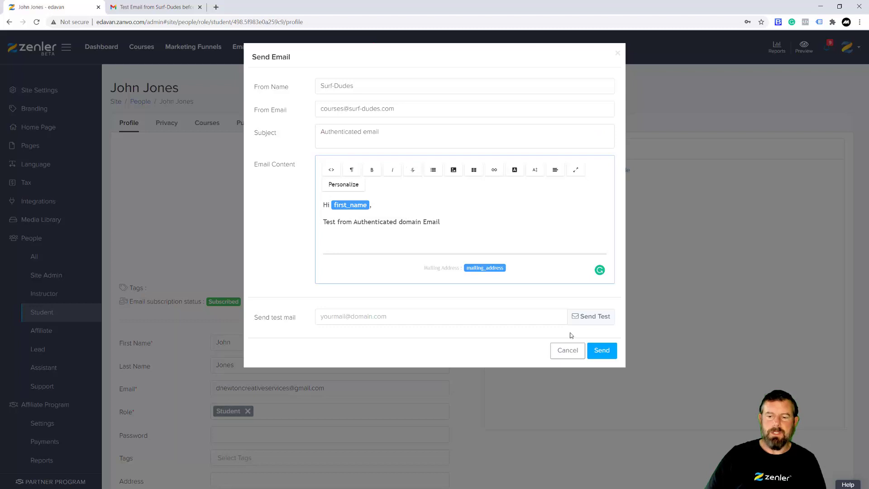
click(599, 352)
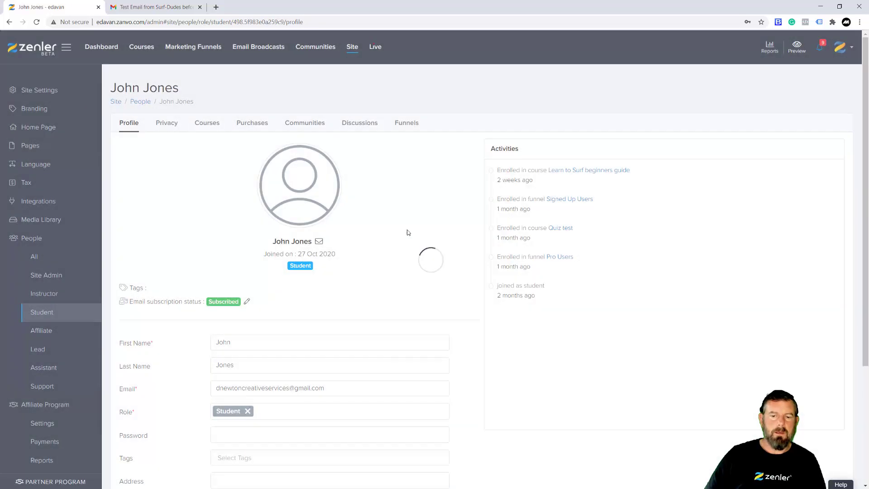
In Gmail, open the Authenticated test email and confirm it is signed-by surf-dudes.com
click(141, 7)
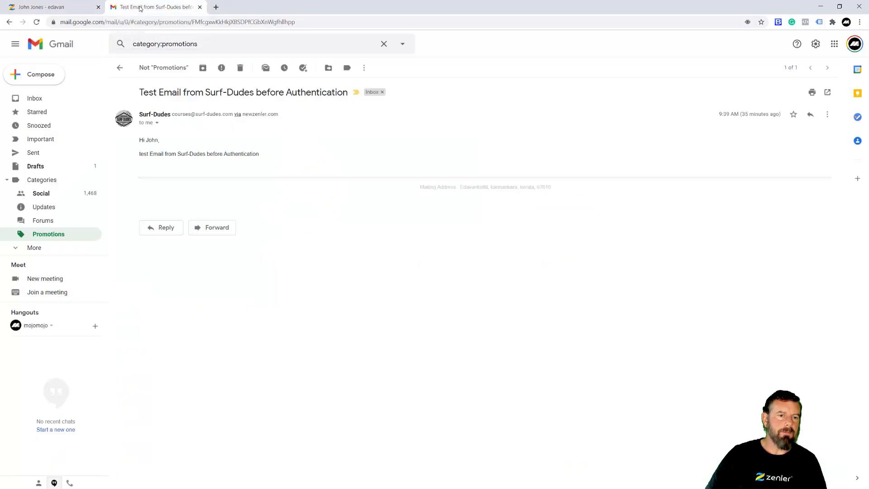
click(43, 104)
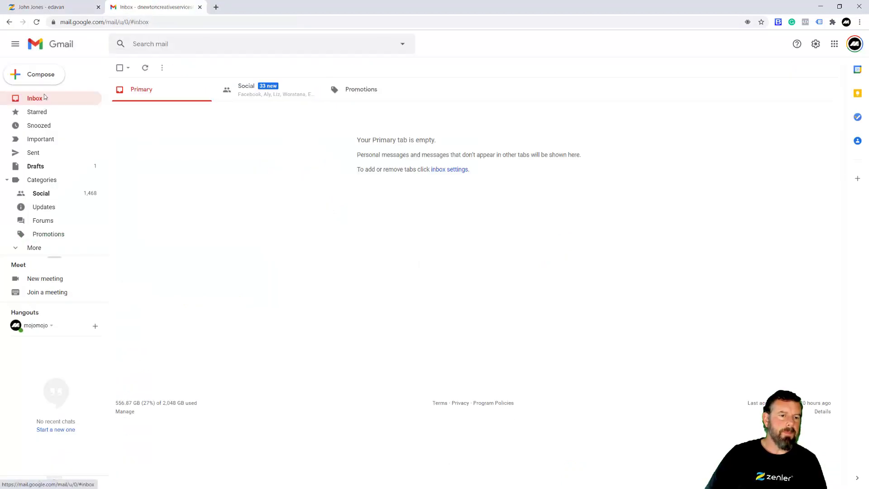
click(36, 21)
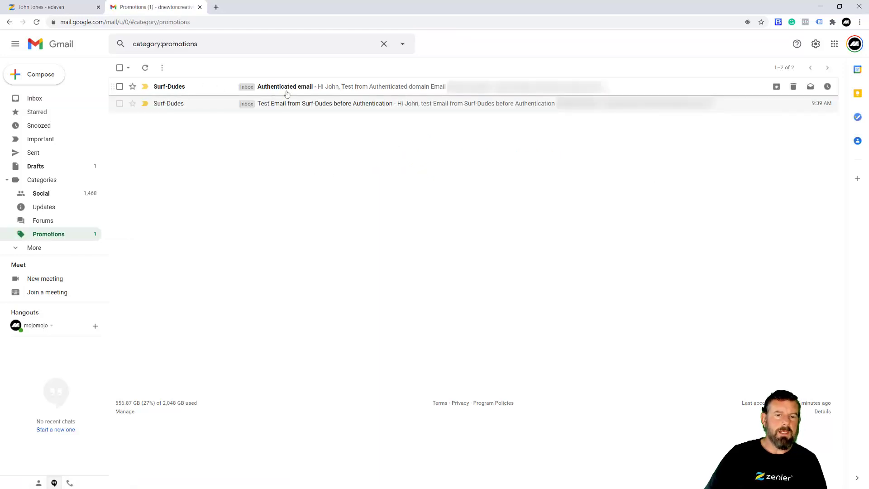
click(171, 90)
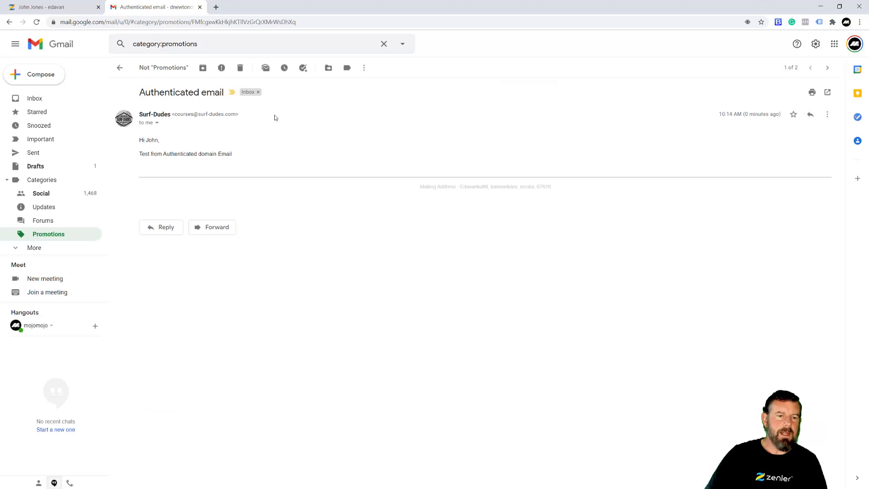
click(157, 123)
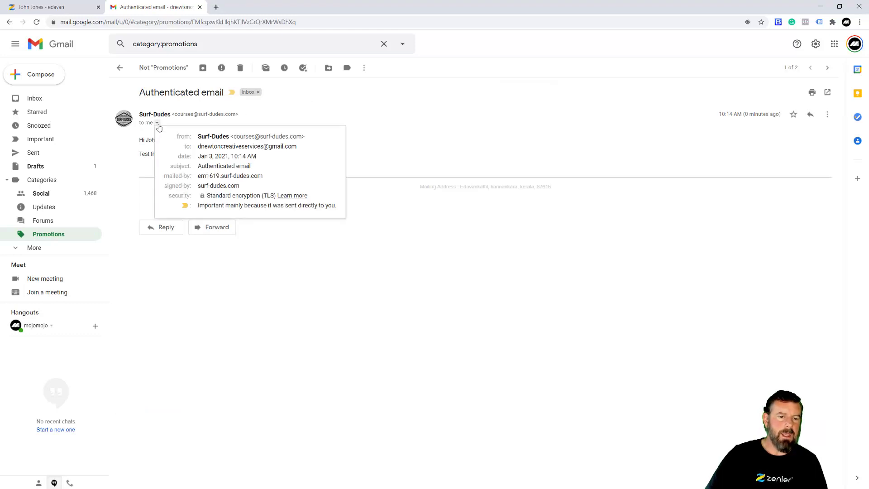
drag(200, 186, 240, 186)
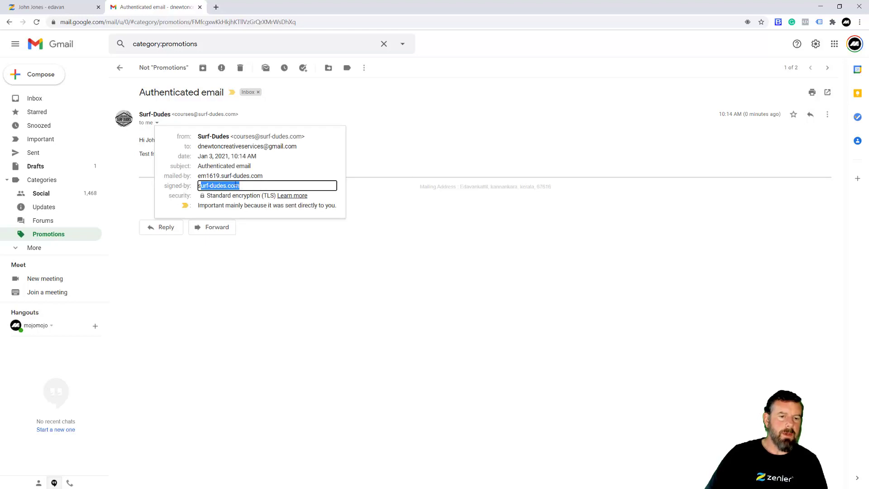
Open the earlier pre-authentication test email and confirm its signed-by value is newzenler.com
click(45, 234)
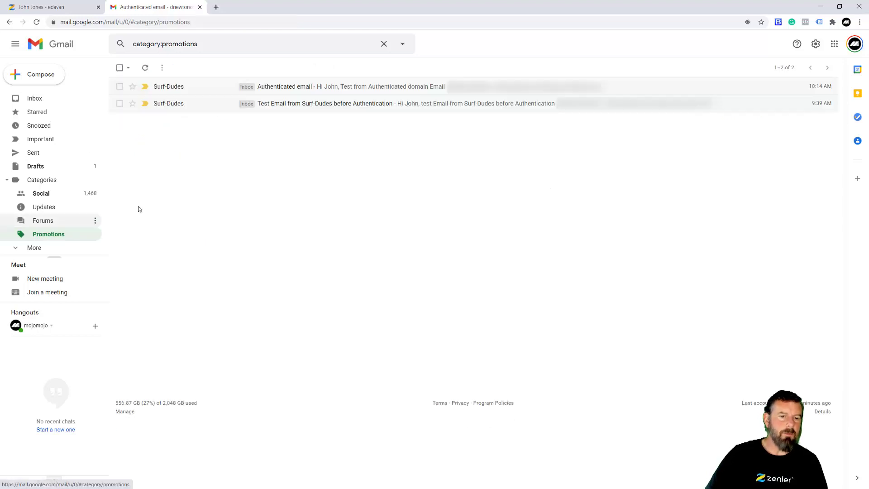
click(170, 109)
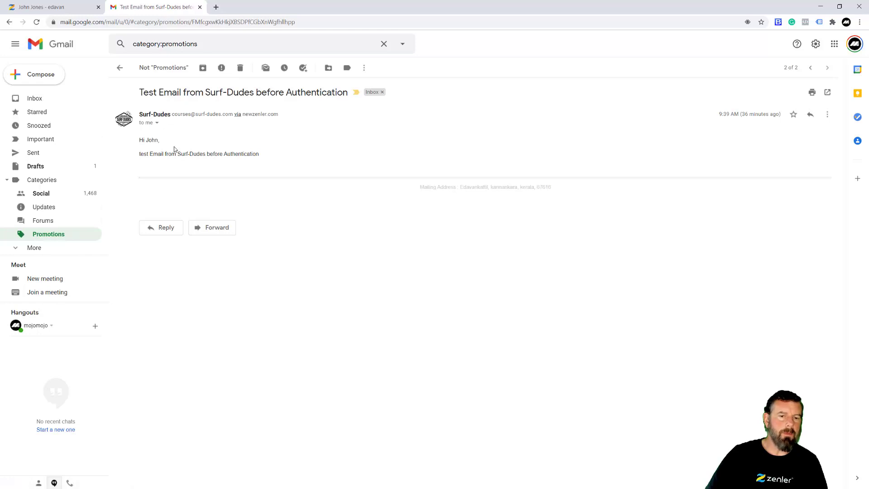
drag(278, 115, 246, 115)
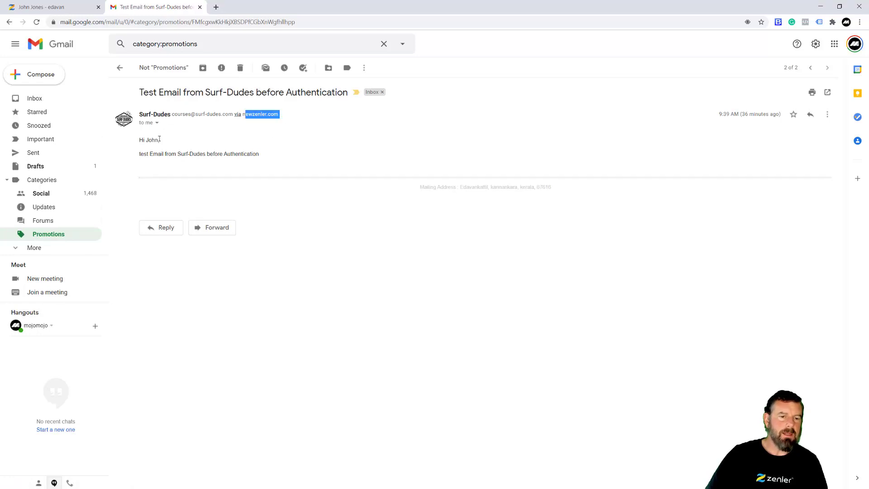
click(156, 123)
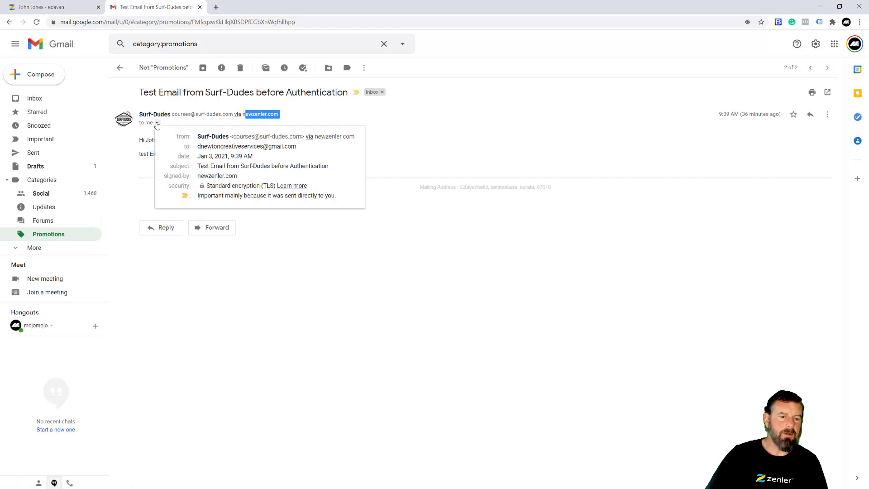
click(238, 178)
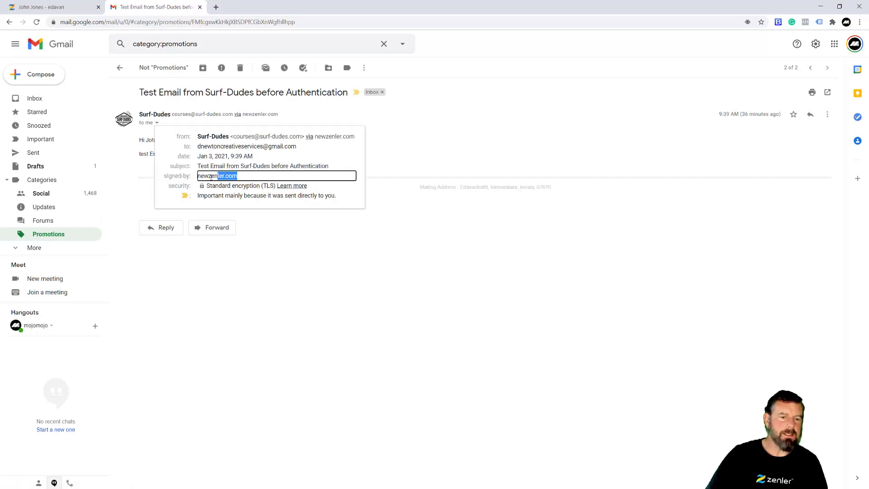
click(269, 266)
Reopen the Authenticated email and recheck its signed-by surf-dudes.com sender details
click(63, 239)
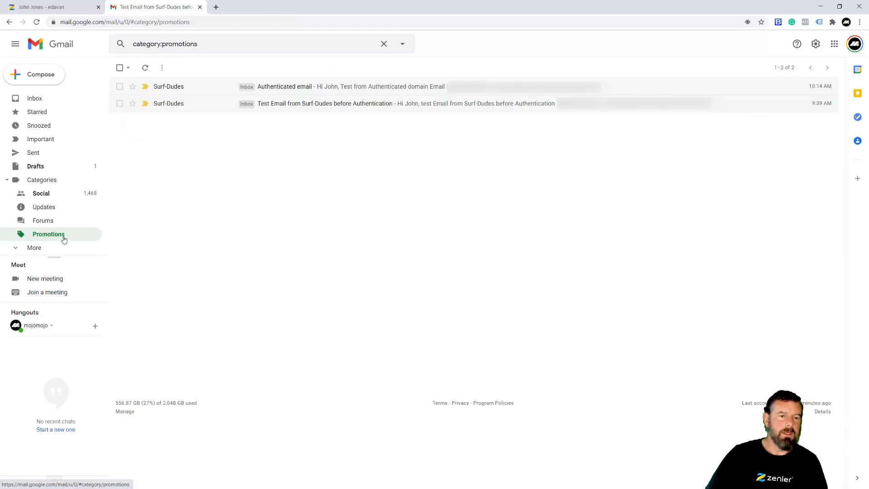
click(164, 87)
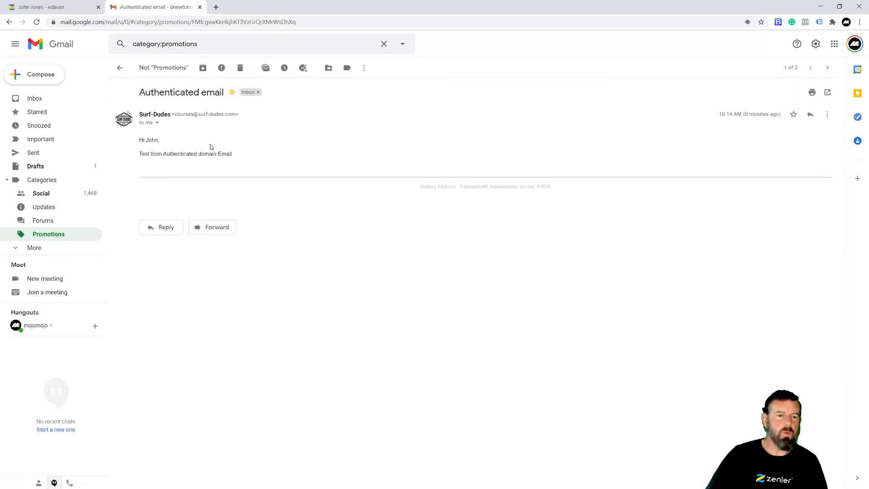
click(158, 123)
click(260, 187)
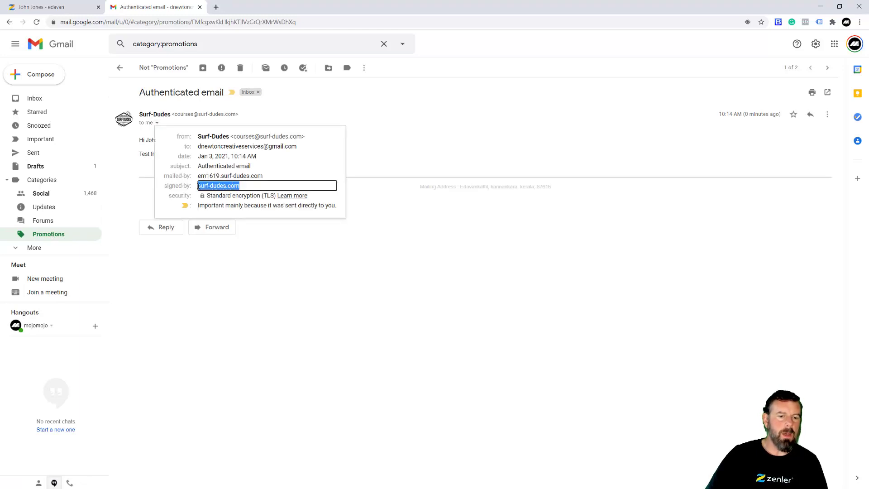
click(322, 270)
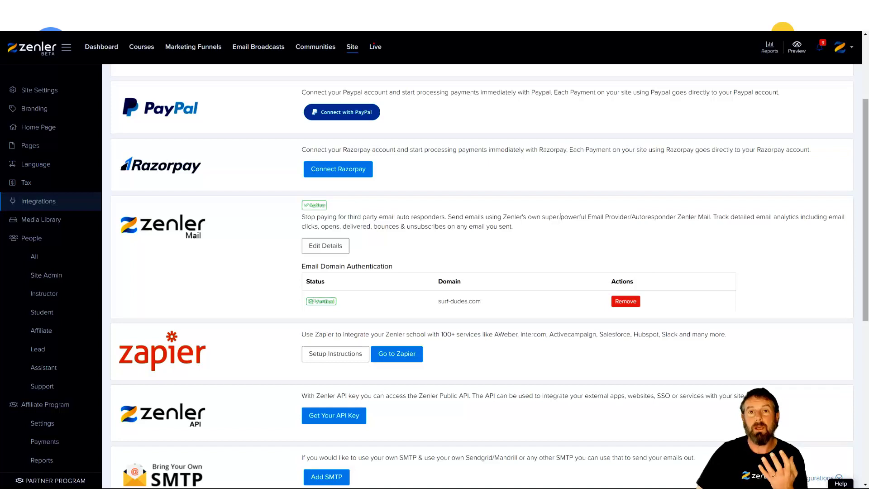
Open My Account from the New Zenler avatar menu to reach the Profile page
click(851, 49)
click(810, 170)
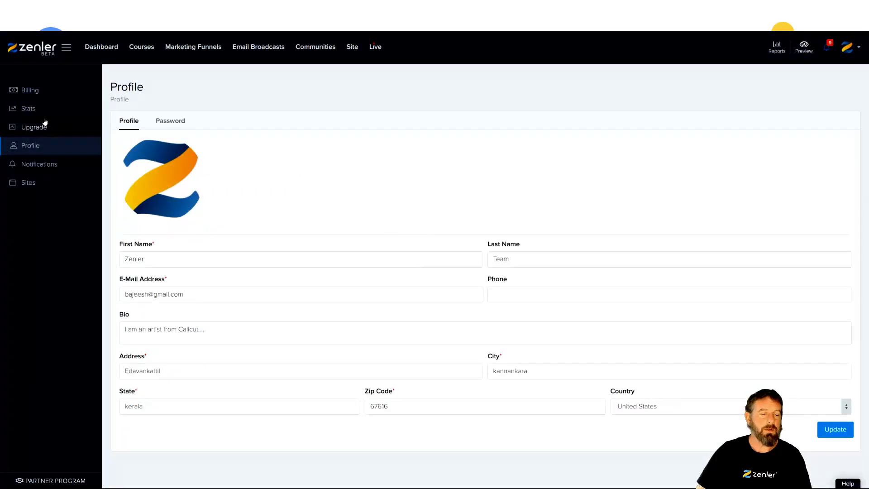
Check the Stats page: Zenler Mail email credits at 3 of 1000 and sender reputation at 100%
click(30, 110)
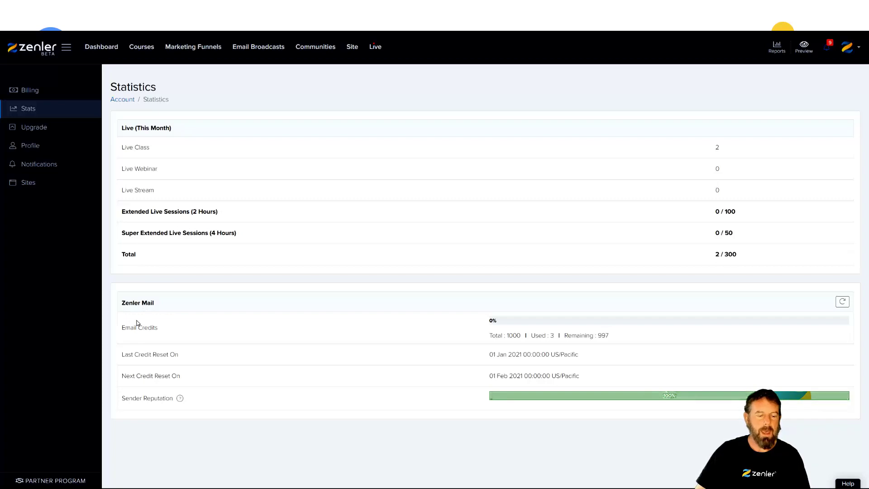
drag(122, 330, 170, 332)
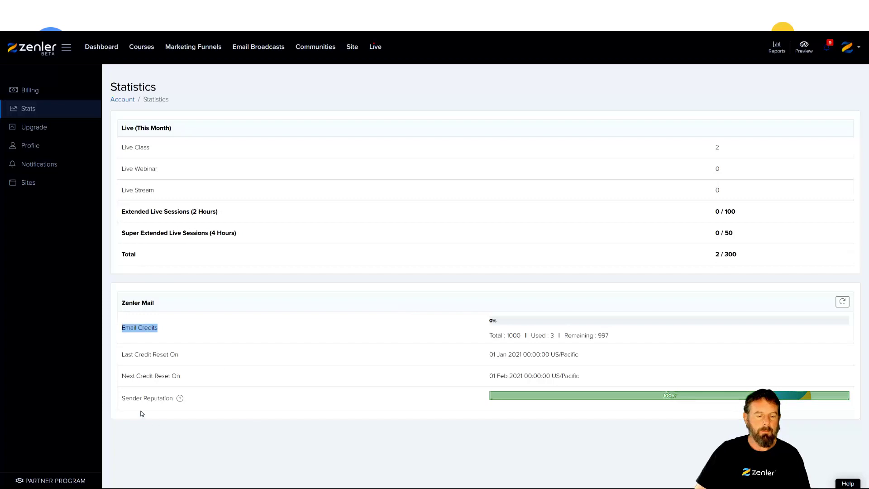
drag(123, 399, 171, 399)
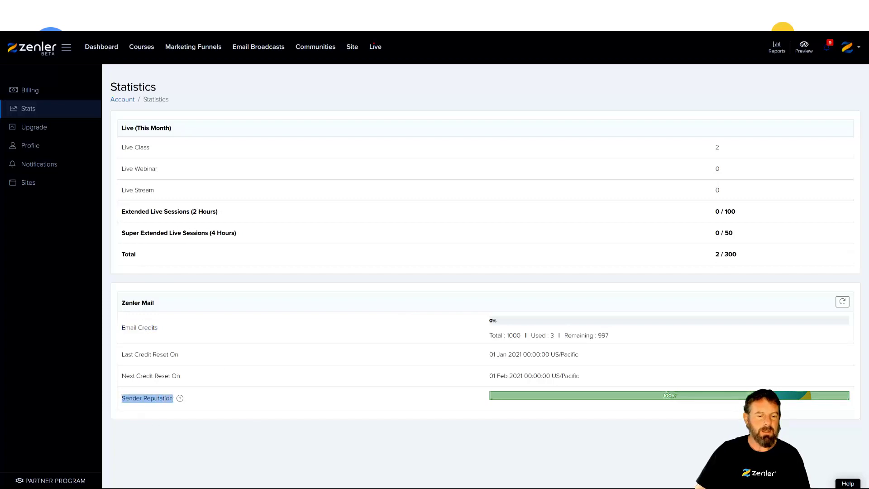
mouse_move(179, 398)
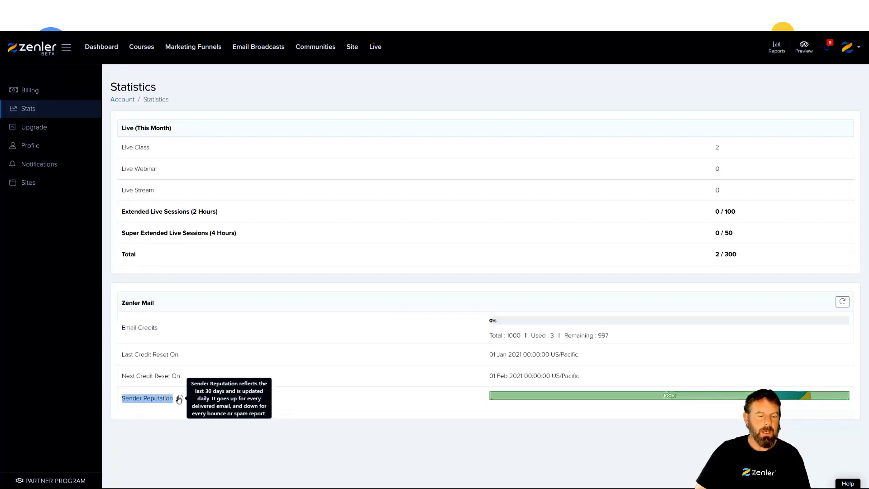